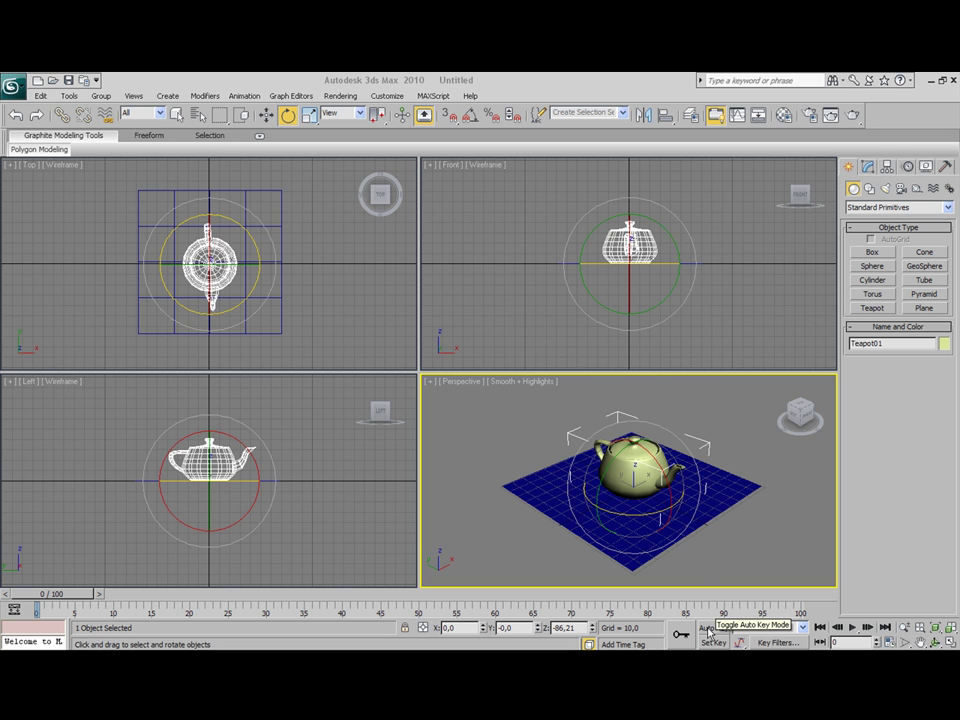
Clear the teapot selection by clicking empty space in the Perspective viewport
{"action": "left_click", "coordinate": [730, 433]}
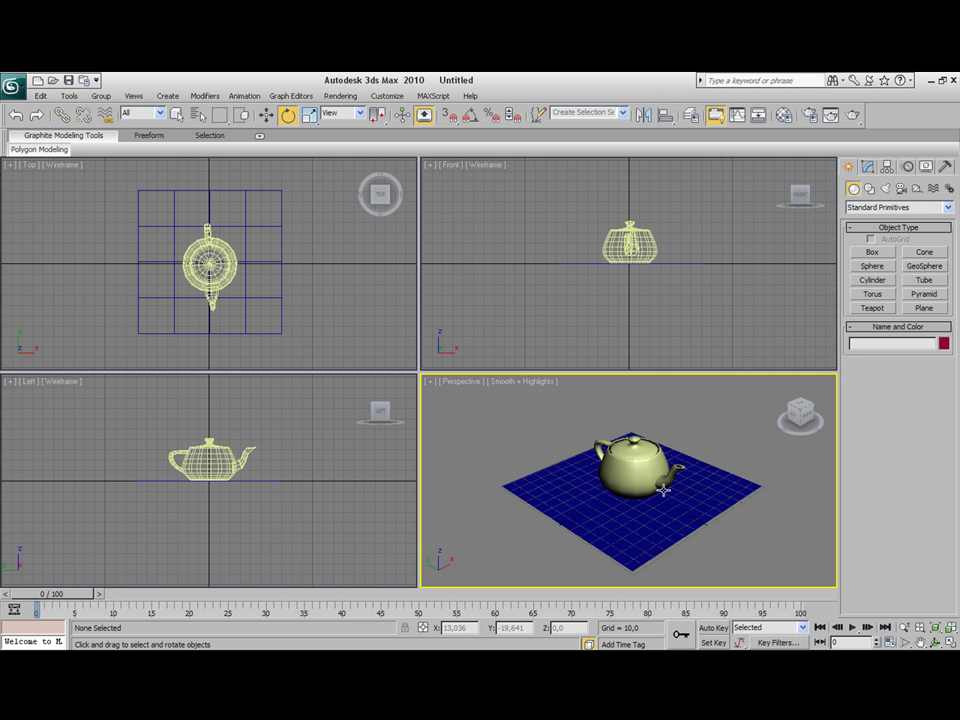
Create a standard Target Spot, Spot01, placed upper left and aimed across the teapot
{"action": "left_click", "coordinate": [885, 188]}
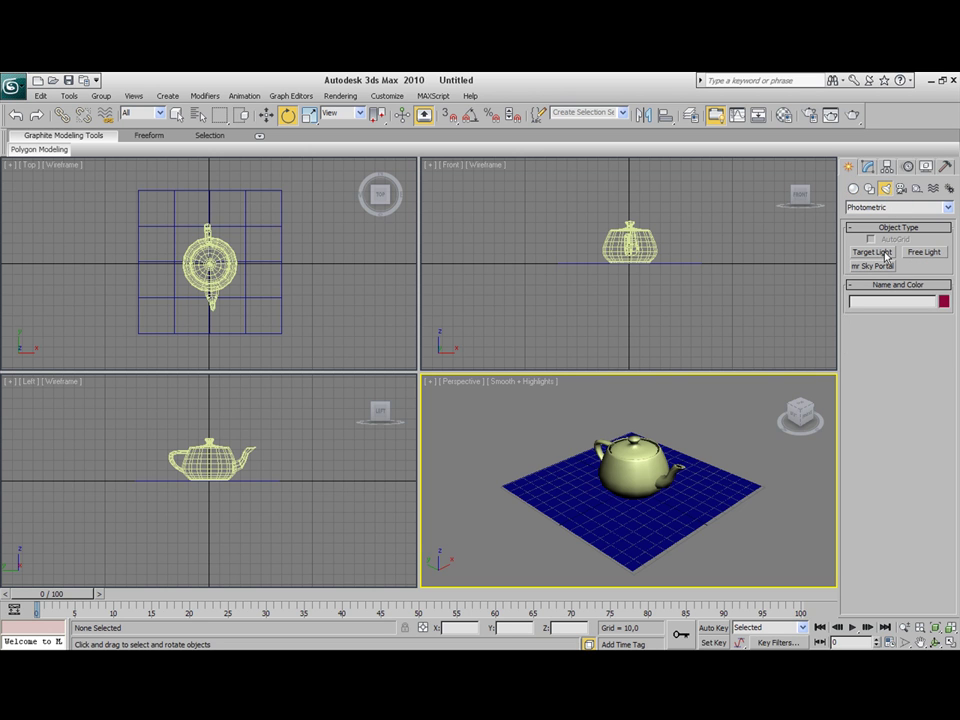
{"action": "left_click", "coordinate": [895, 207]}
{"action": "left_click", "coordinate": [870, 228]}
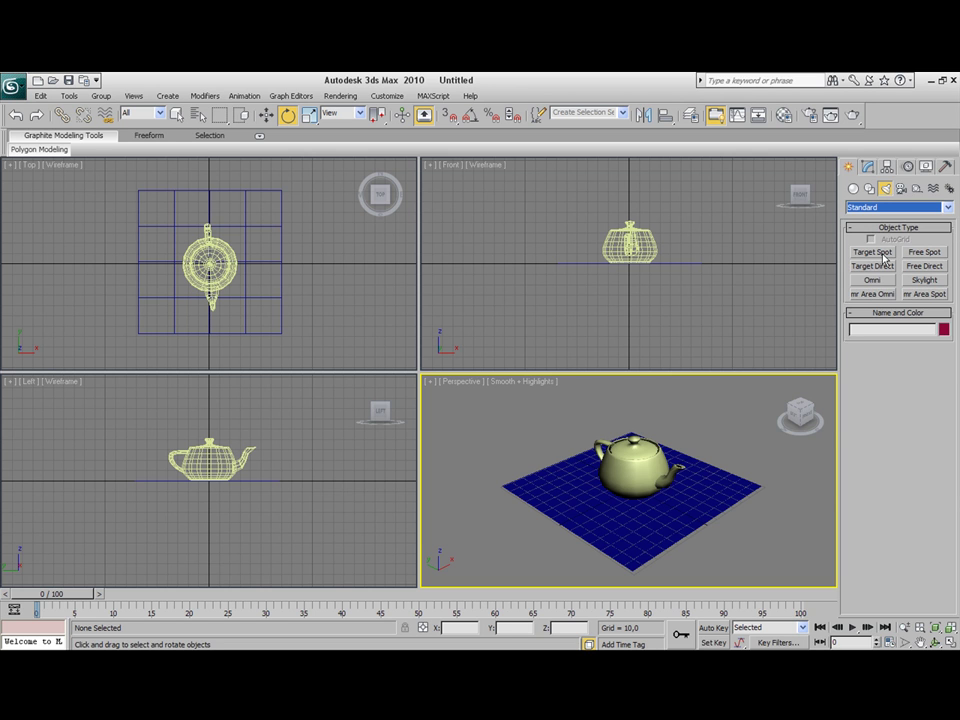
{"action": "left_click", "coordinate": [873, 252]}
{"action": "left_click_drag", "start_coordinate": [507, 188], "coordinate": [629, 240]}
{"action": "left_click_drag", "start_coordinate": [607, 291], "coordinate": [632, 320]}
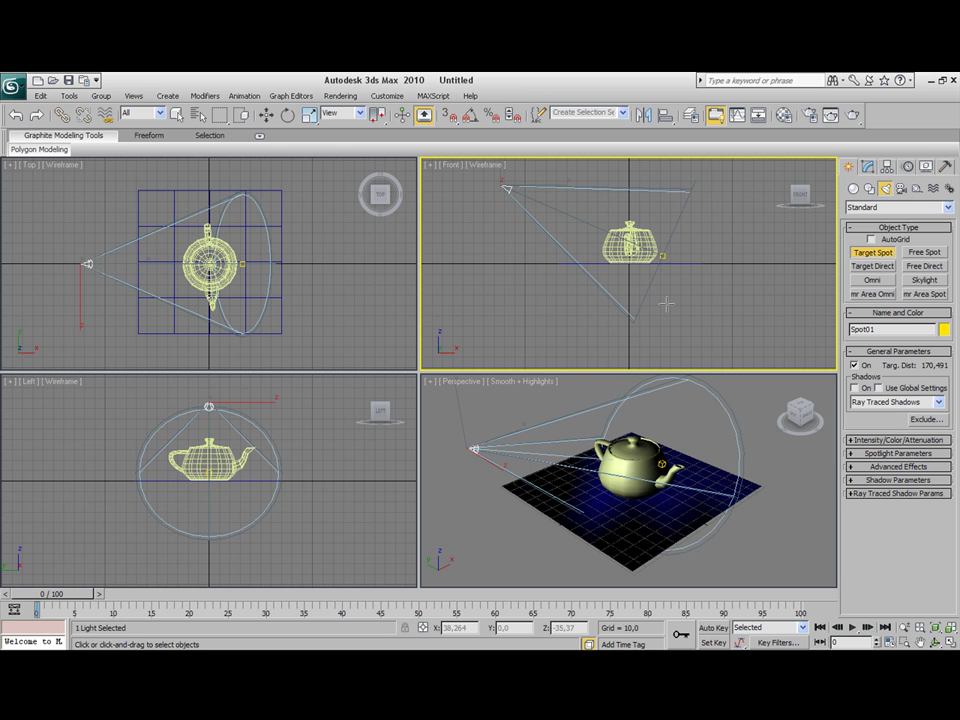
{"action": "left_click", "coordinate": [266, 115]}
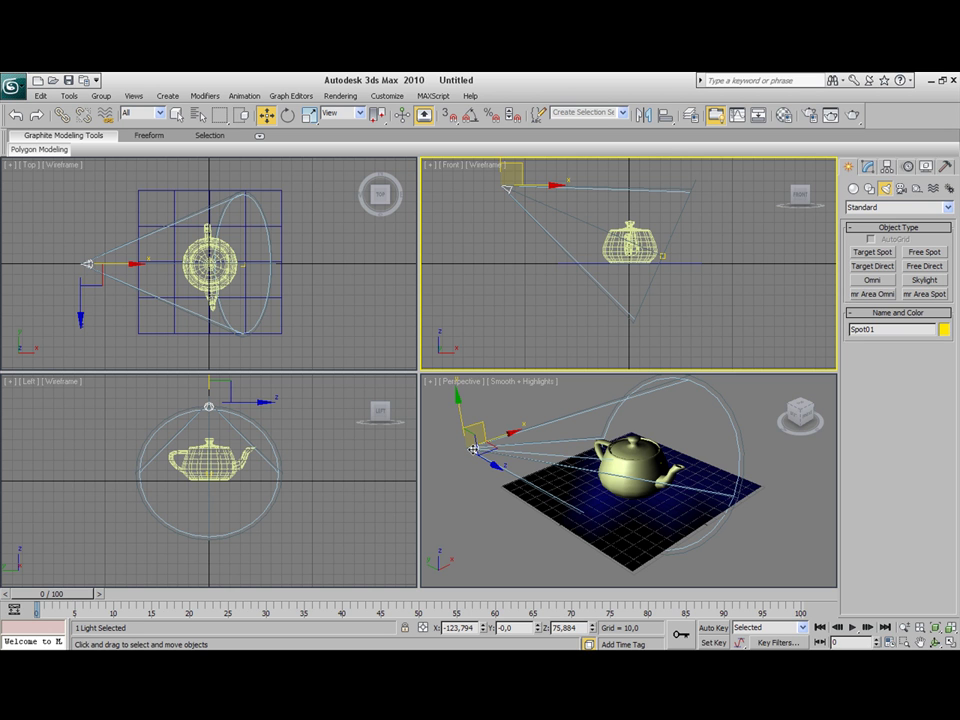
{"action": "left_click", "coordinate": [473, 449]}
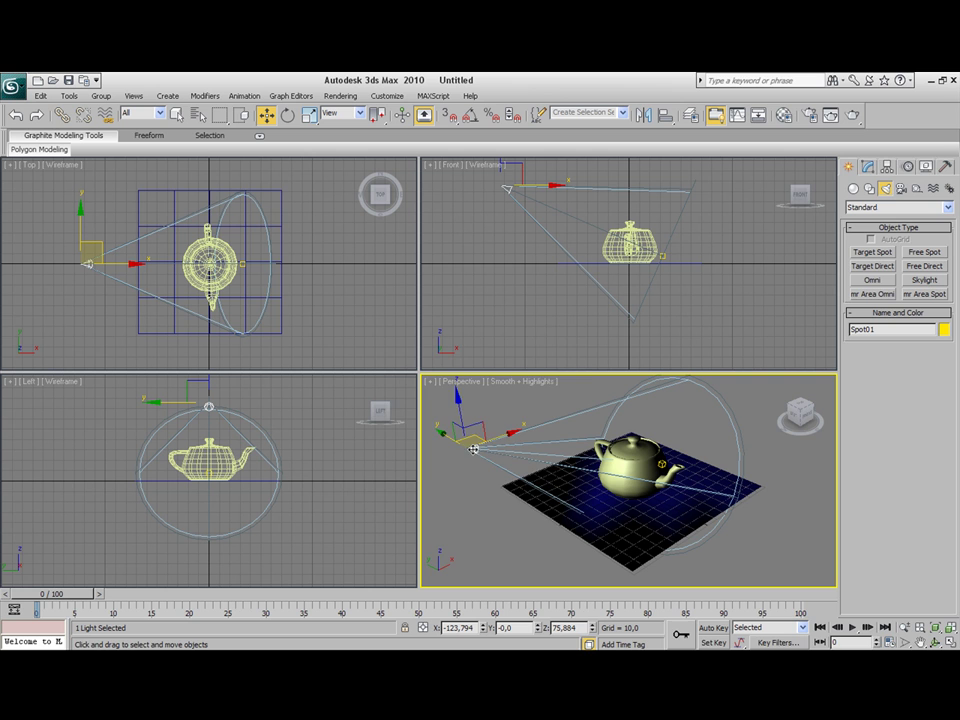
Open the Track View Curve Editor and maximize it to fill the screen
{"action": "right_click", "coordinate": [474, 450]}
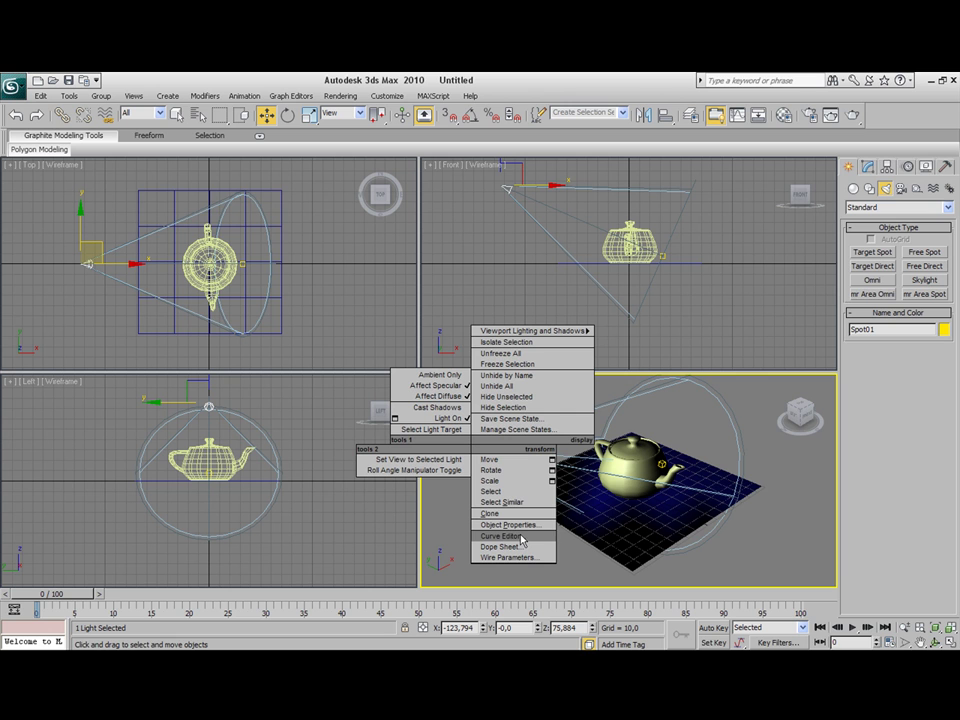
{"action": "left_click", "coordinate": [735, 170]}
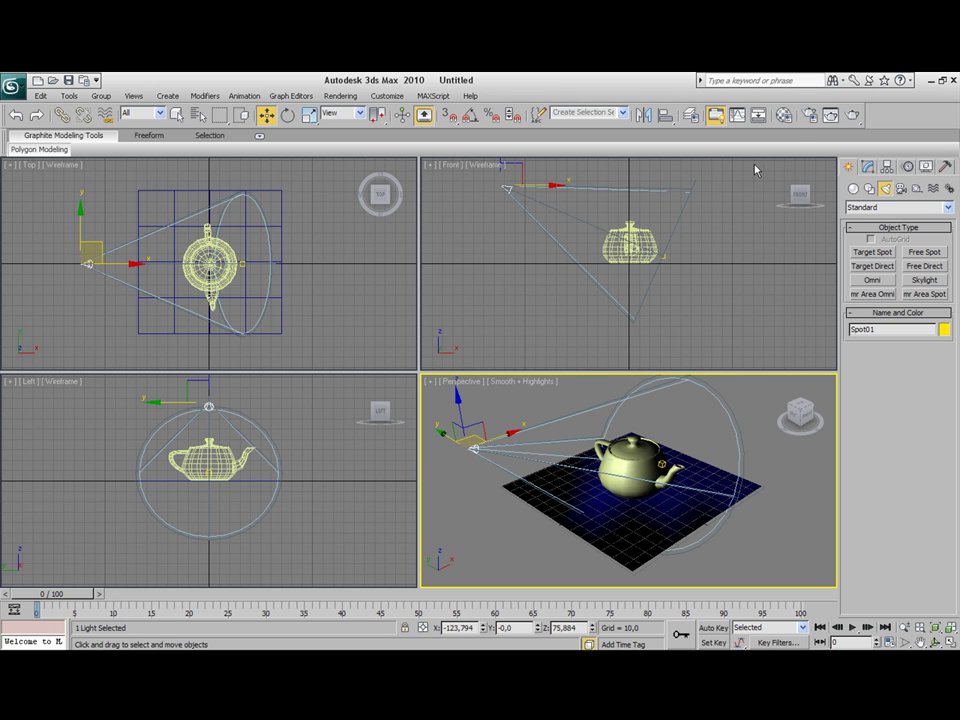
{"action": "left_click", "coordinate": [738, 115]}
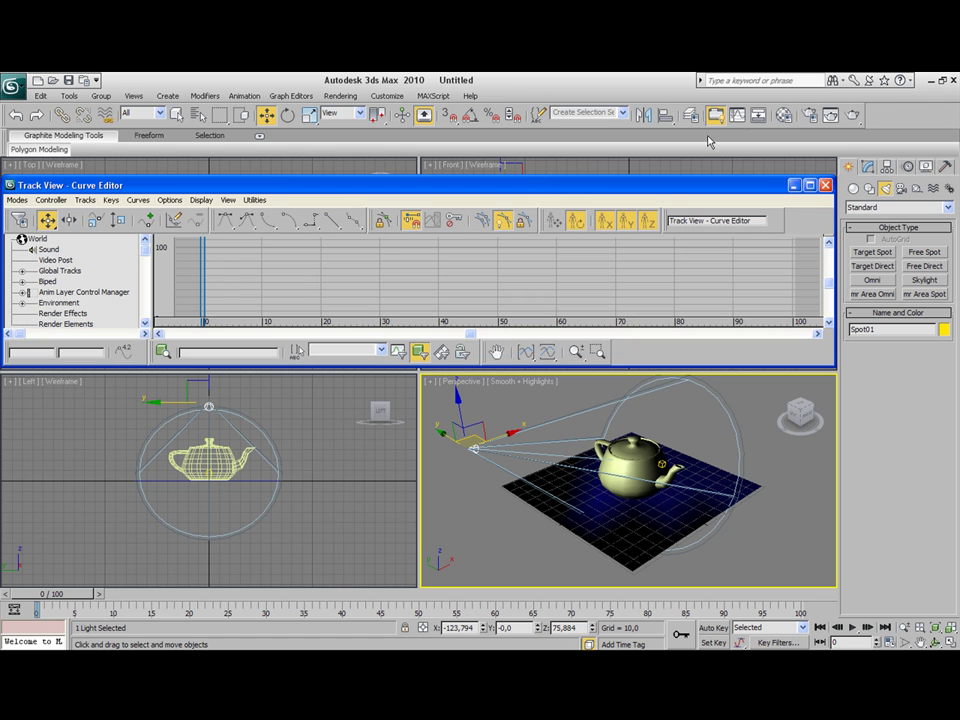
{"action": "double_click", "coordinate": [563, 186]}
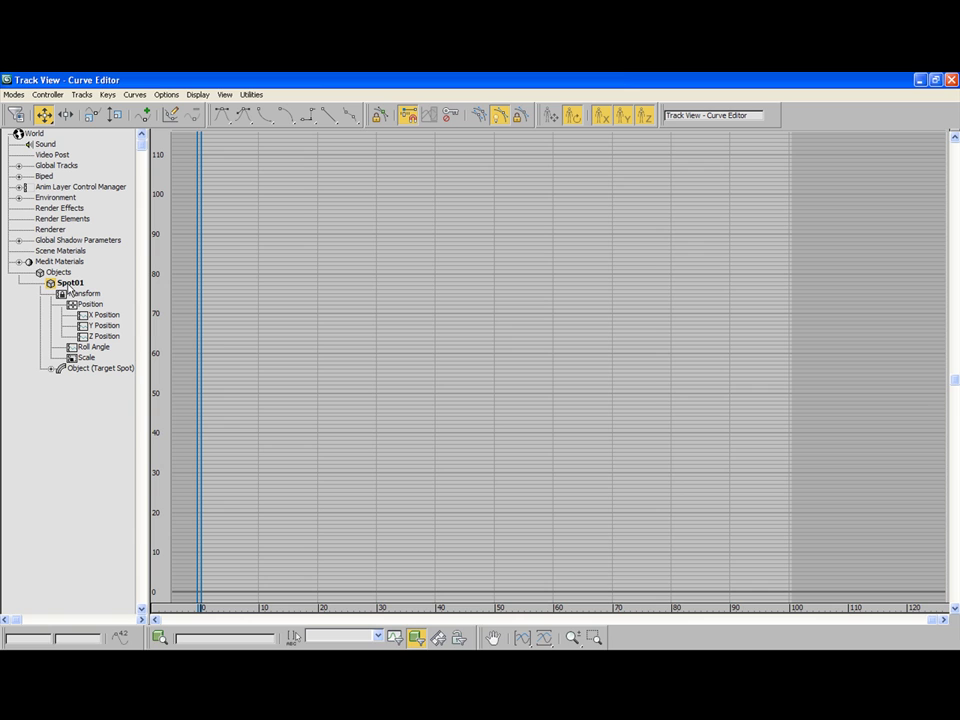
Expand Spot01's light parameter tracks and bring up the Multiplier track's context menu
{"action": "left_click", "coordinate": [51, 369]}
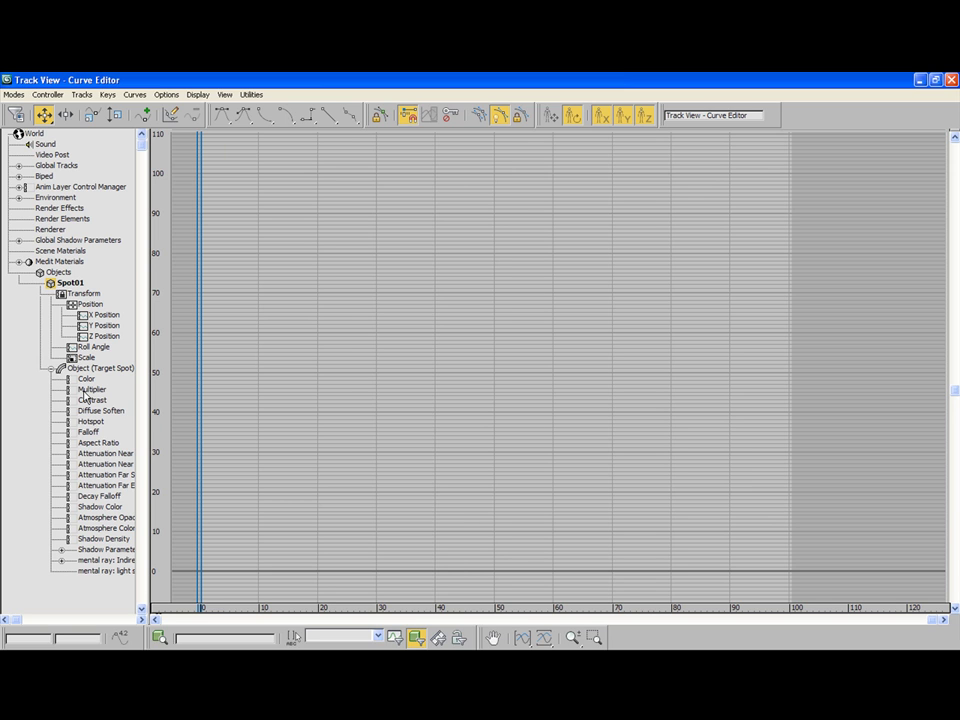
{"action": "right_click", "coordinate": [86, 397]}
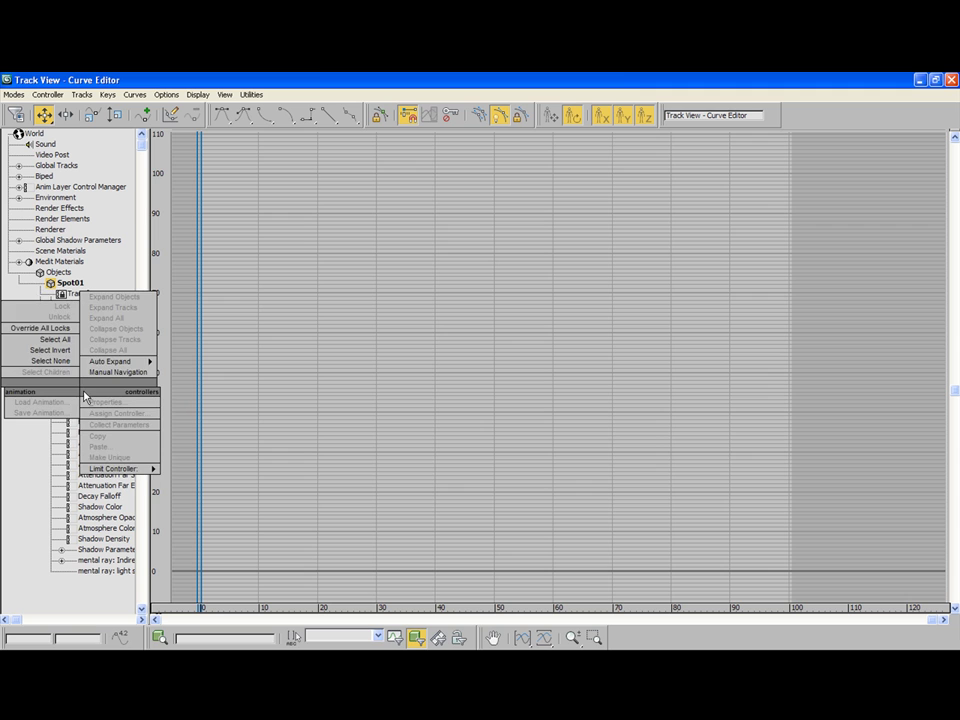
{"action": "left_click", "coordinate": [87, 394]}
{"action": "left_click", "coordinate": [87, 391]}
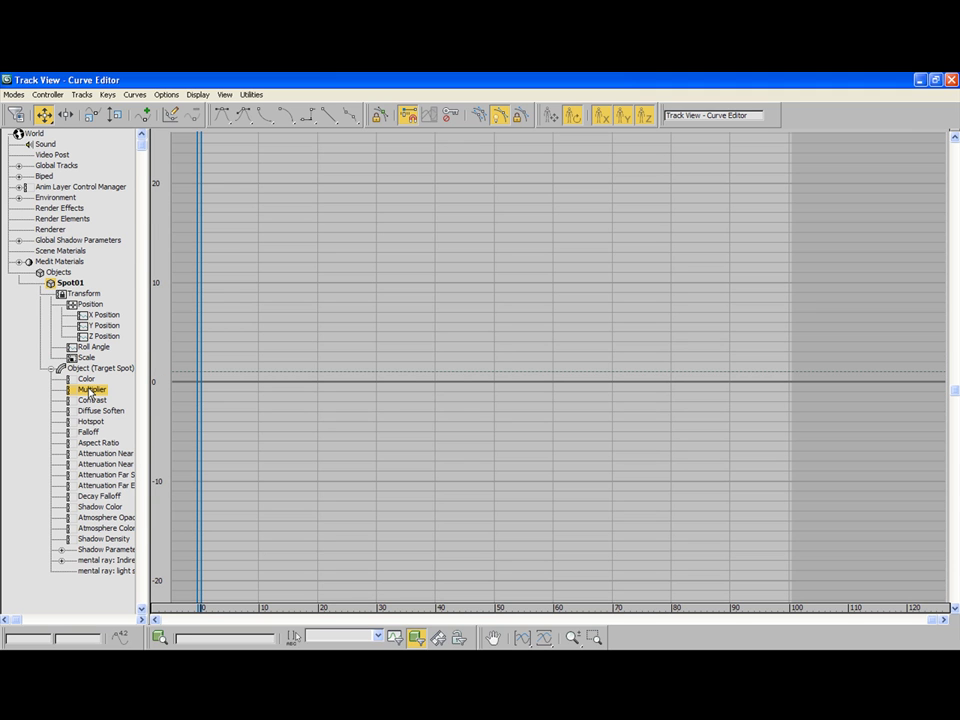
{"action": "right_click", "coordinate": [88, 393]}
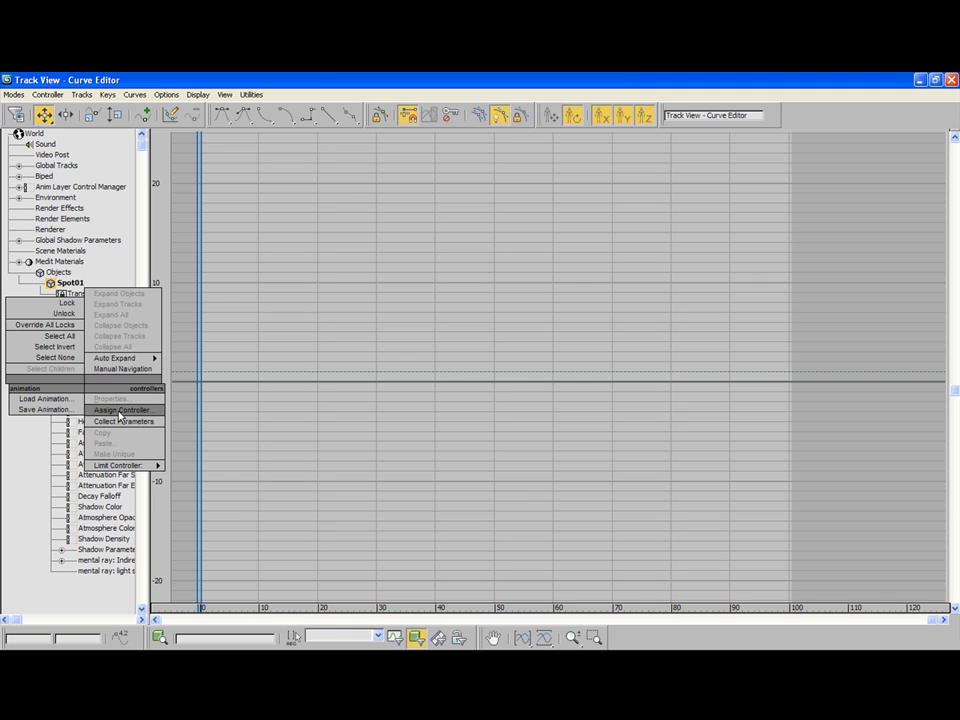
Assign a Noise Float controller to Spot01's Multiplier track and reposition its Noise Controller dialog
{"action": "left_click", "coordinate": [120, 411]}
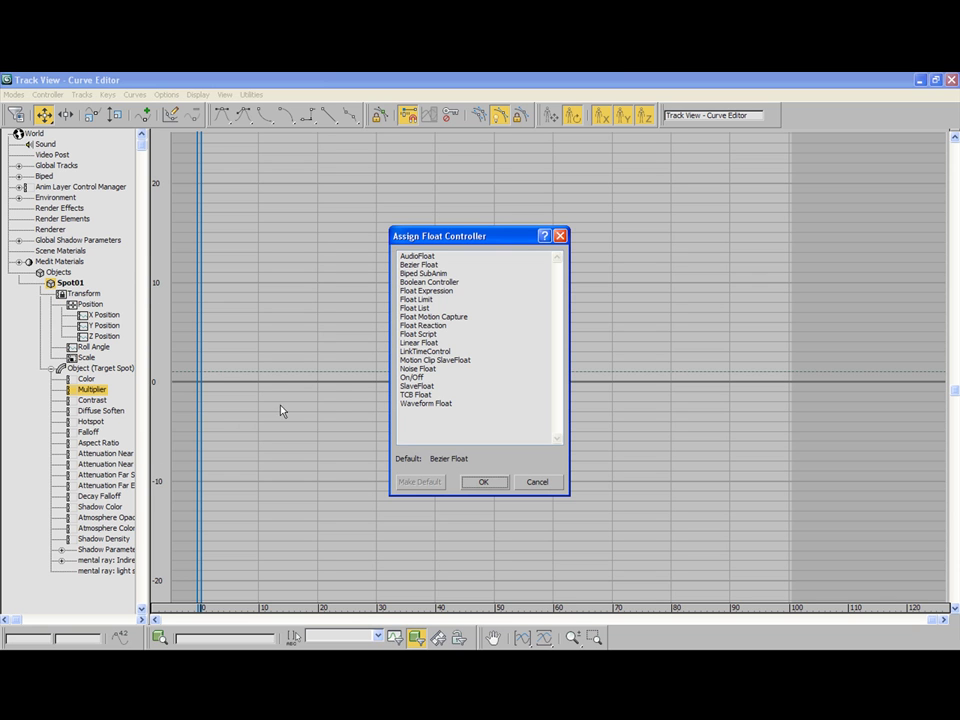
{"action": "left_click", "coordinate": [419, 369]}
{"action": "double_click", "coordinate": [419, 369]}
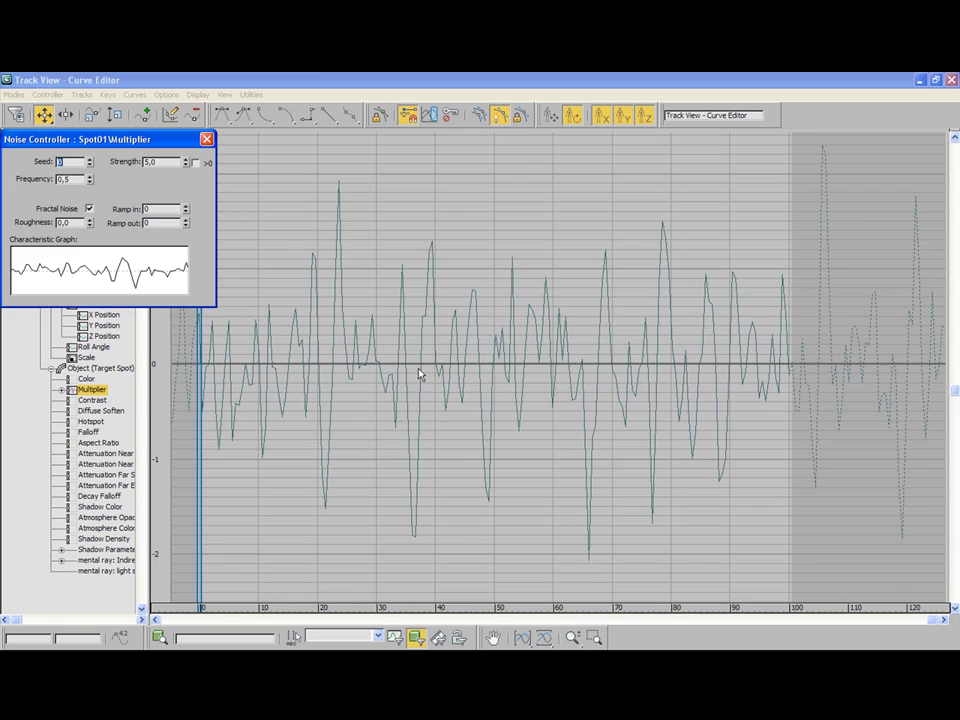
{"action": "left_click_drag", "start_coordinate": [160, 139], "coordinate": [154, 113]}
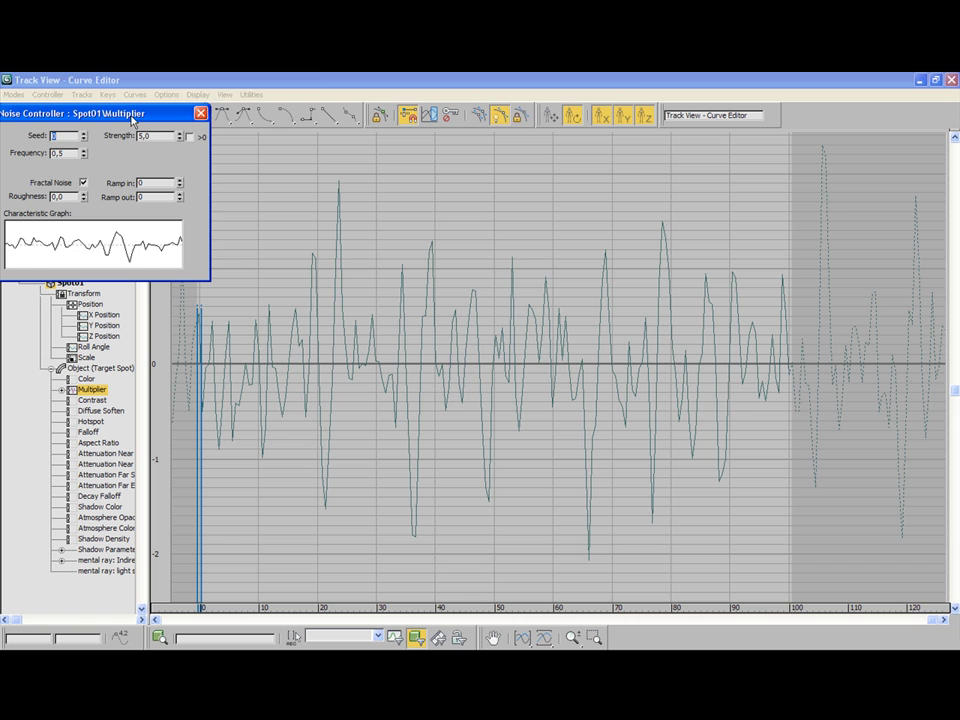
{"action": "left_click_drag", "start_coordinate": [110, 113], "coordinate": [146, 85]}
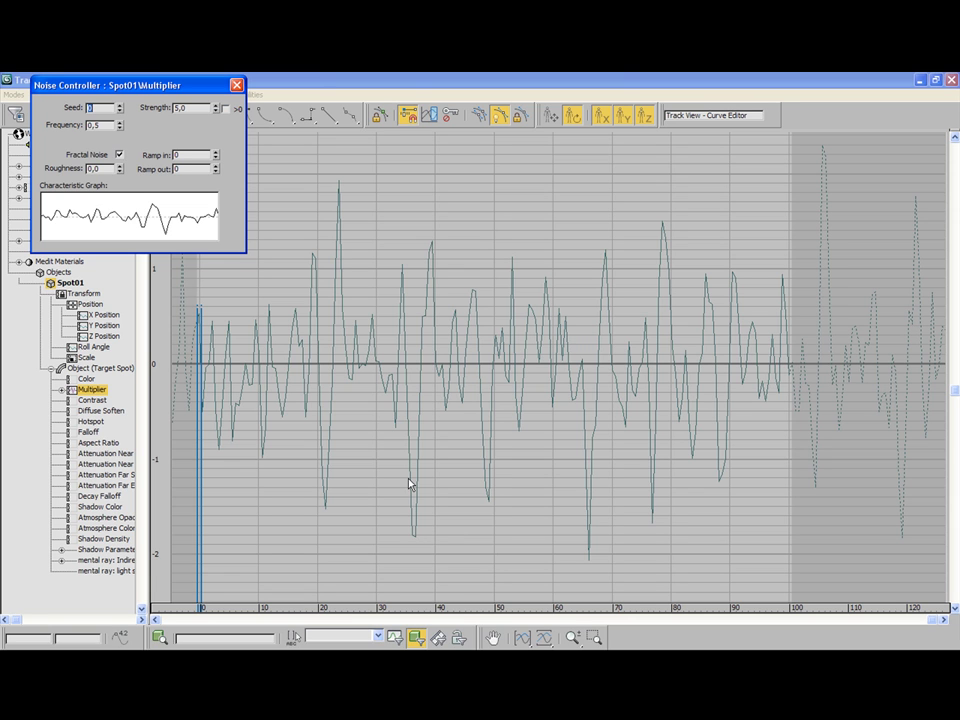
{"action": "left_click_drag", "start_coordinate": [194, 78], "coordinate": [208, 118]}
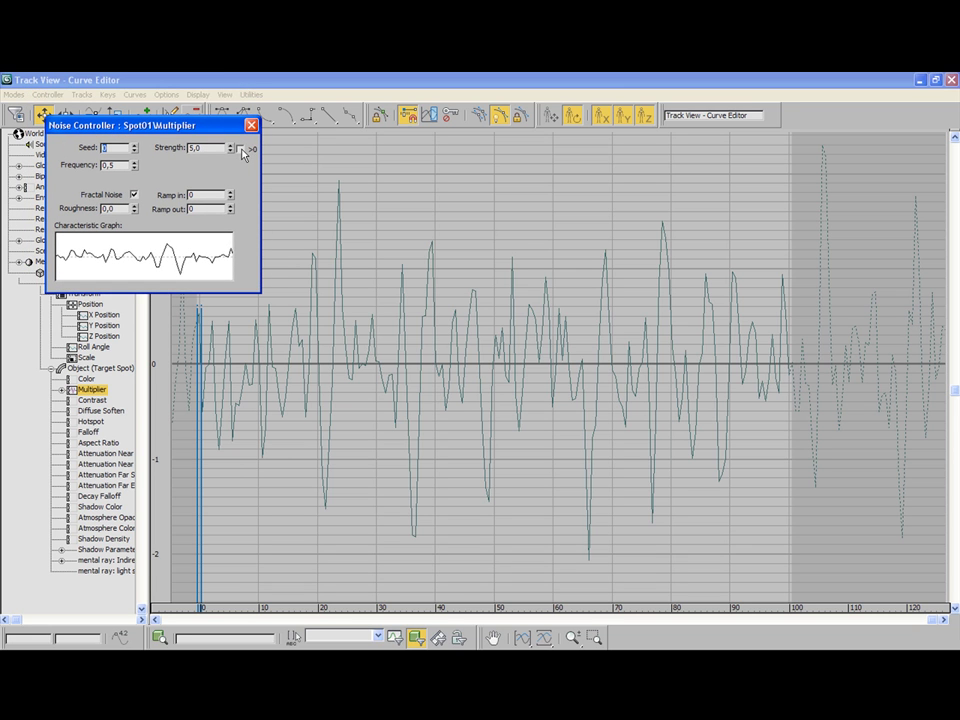
Check >0 and set Strength 2.1, Seed 2, Ramp in 5 and Ramp out 7
{"action": "left_click", "coordinate": [240, 149]}
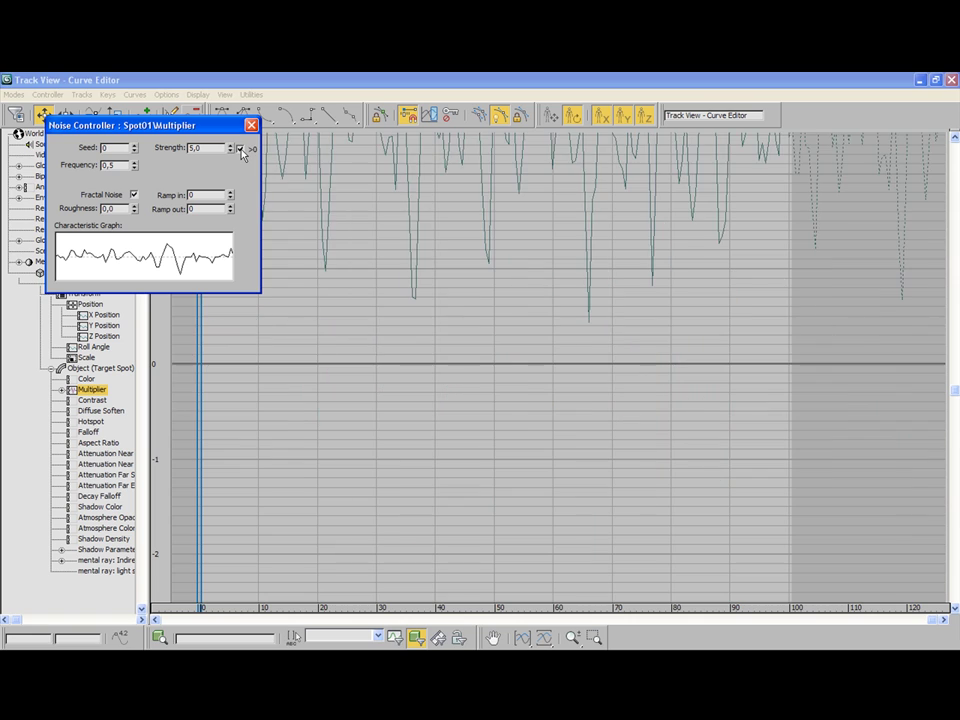
{"action": "middle_click_drag", "start_coordinate": [339, 206], "coordinate": [439, 476]}
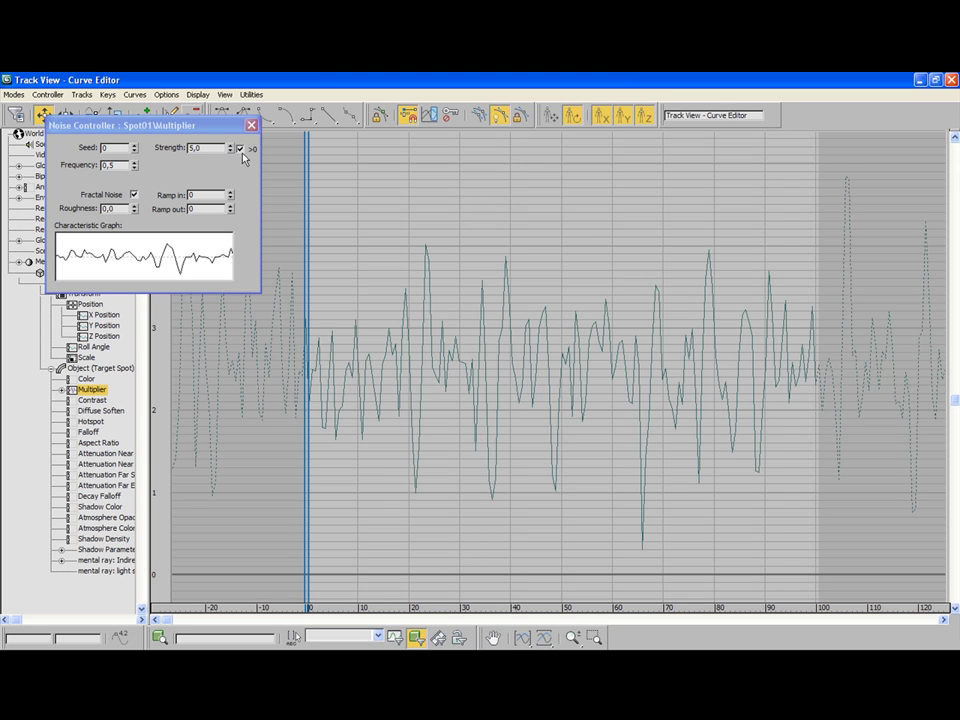
{"action": "mouse_move", "coordinate": [233, 151]}
{"action": "left_mouse_down"}
{"action": "mouse_move", "coordinate": [228, 190]}
{"action": "mouse_move", "coordinate": [230, 165]}
{"action": "left_mouse_up"}
{"action": "left_click", "coordinate": [134, 145]}
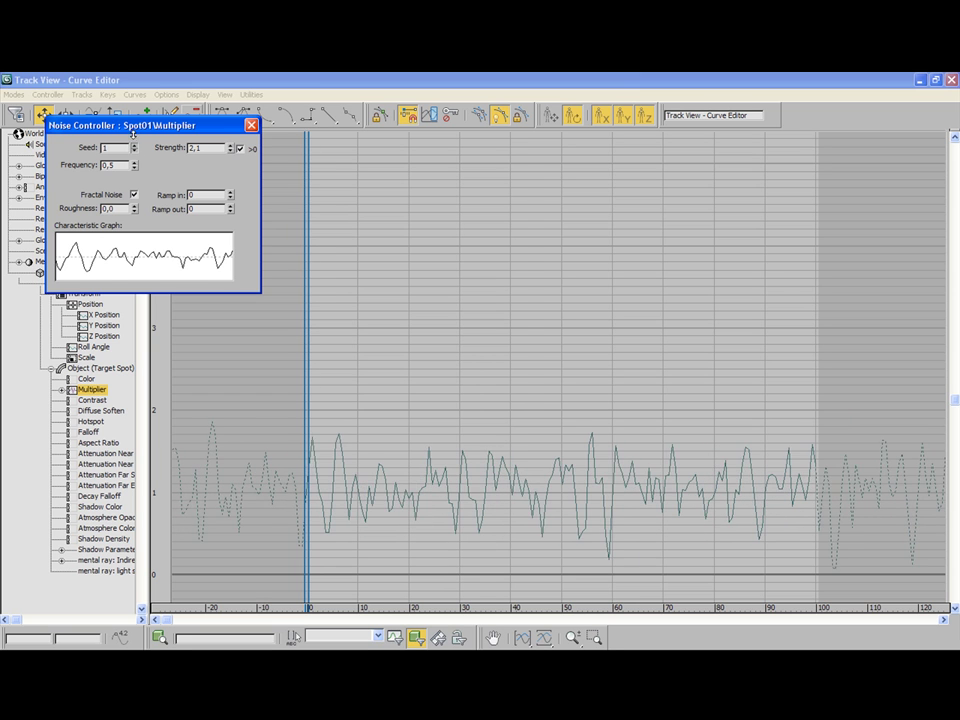
{"action": "left_click", "coordinate": [134, 145]}
{"action": "left_click", "coordinate": [230, 193]}
{"action": "left_click", "coordinate": [230, 193]}
{"action": "left_click", "coordinate": [230, 193]}
{"action": "left_click", "coordinate": [230, 193]}
{"action": "left_click", "coordinate": [230, 193]}
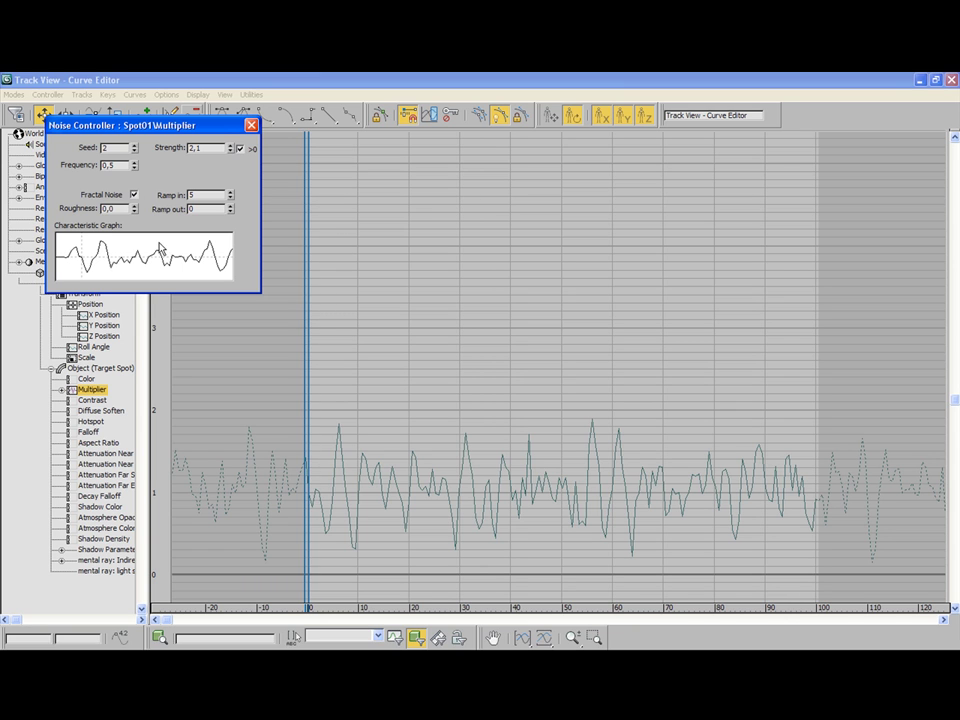
{"action": "left_click", "coordinate": [230, 205]}
{"action": "left_click", "coordinate": [230, 205]}
{"action": "left_click", "coordinate": [230, 205]}
{"action": "left_click", "coordinate": [230, 205]}
{"action": "left_click", "coordinate": [230, 205]}
{"action": "left_click", "coordinate": [230, 205]}
{"action": "left_click", "coordinate": [230, 205]}
Close the Noise Controller and restore the Curve Editor to a smaller window over the viewports
{"action": "left_click", "coordinate": [252, 126]}
{"action": "double_click", "coordinate": [392, 84]}
{"action": "left_click_drag", "start_coordinate": [475, 188], "coordinate": [501, 162]}
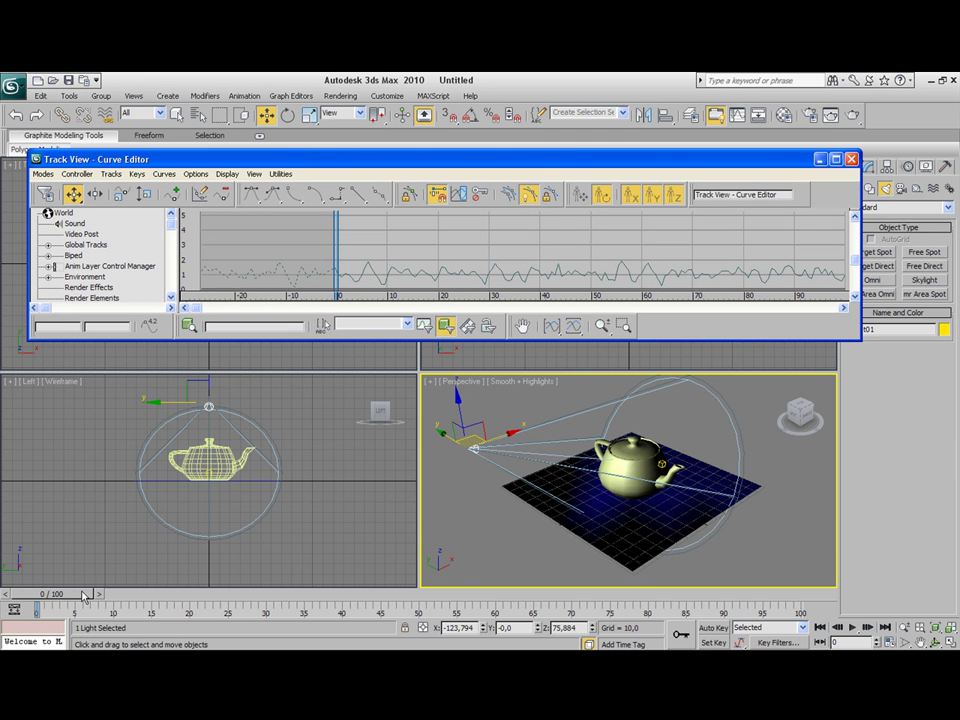
Scrub the time slider to frame 62 to preview the flicker, then maximize the Curve Editor
{"action": "mouse_move", "coordinate": [84, 595]}
{"action": "left_mouse_down"}
{"action": "mouse_move", "coordinate": [583, 597]}
{"action": "mouse_move", "coordinate": [510, 596]}
{"action": "left_mouse_up"}
{"action": "key", "text": "w"}
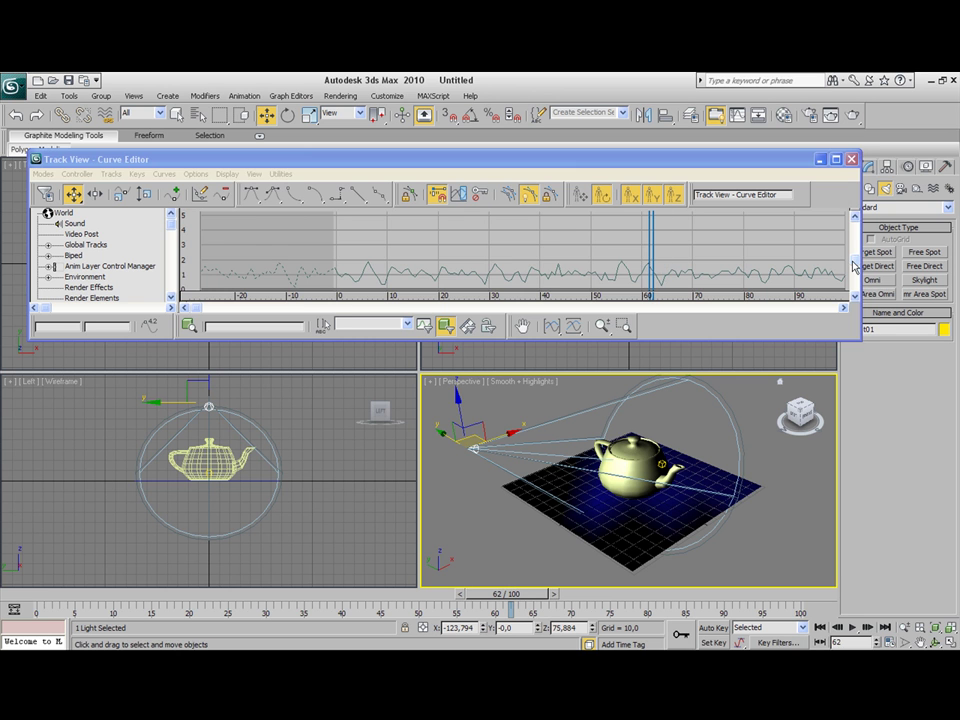
{"action": "mouse_move", "coordinate": [855, 266]}
{"action": "left_mouse_down"}
{"action": "mouse_move", "coordinate": [855, 278]}
{"action": "mouse_move", "coordinate": [859, 270]}
{"action": "left_mouse_up"}
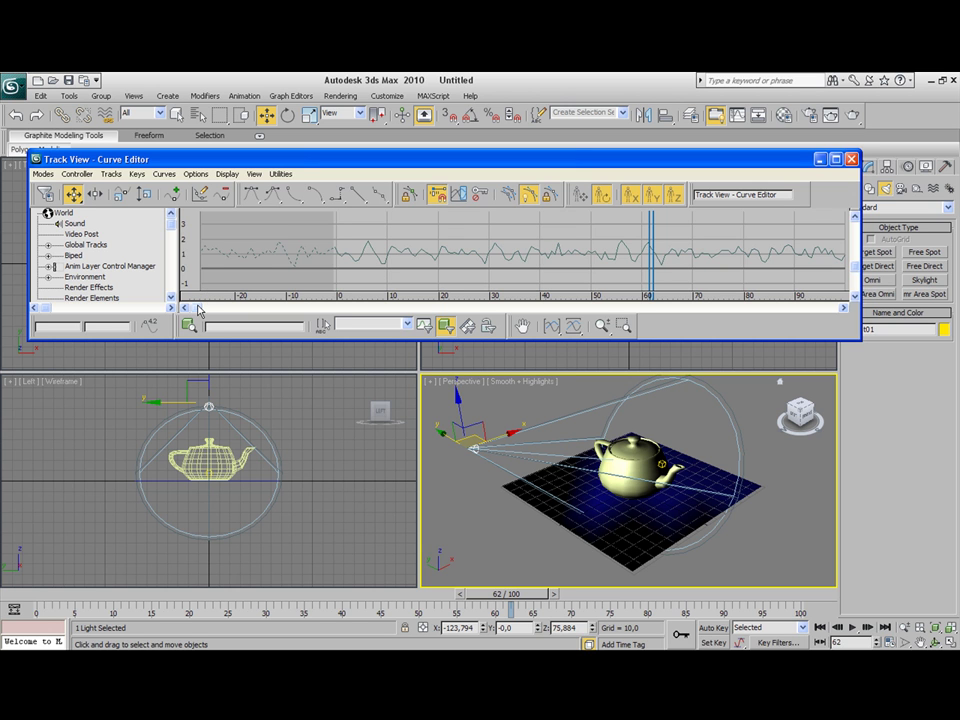
{"action": "left_click_drag", "start_coordinate": [184, 307], "coordinate": [223, 304]}
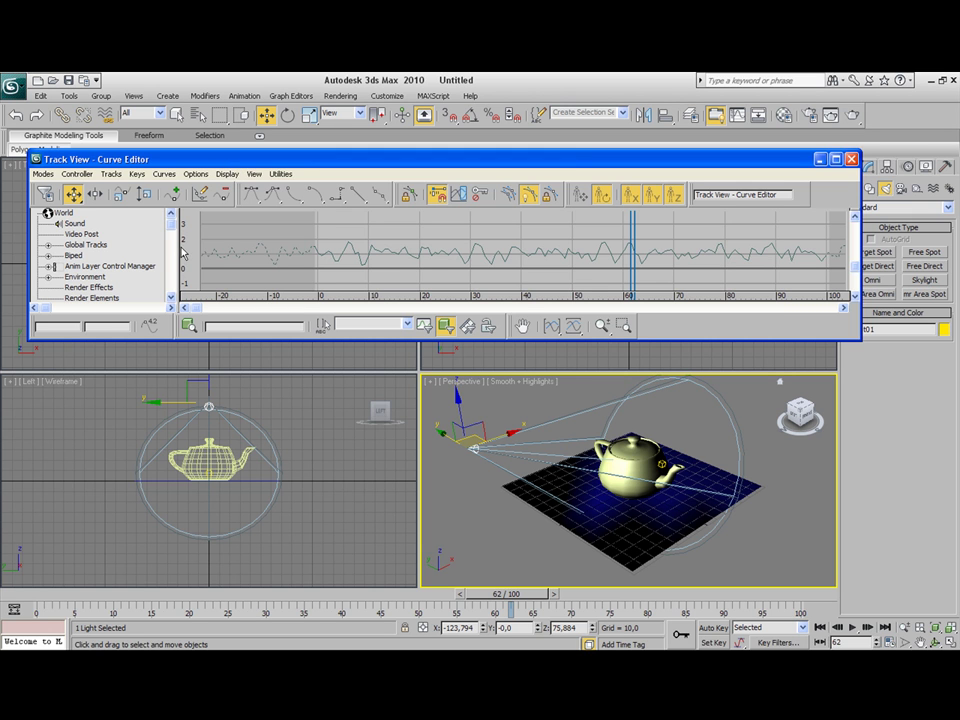
{"action": "scroll", "coordinate": [215, 165], "scroll_direction": "down", "scroll_amount": 2}
{"action": "double_click", "coordinate": [200, 164]}
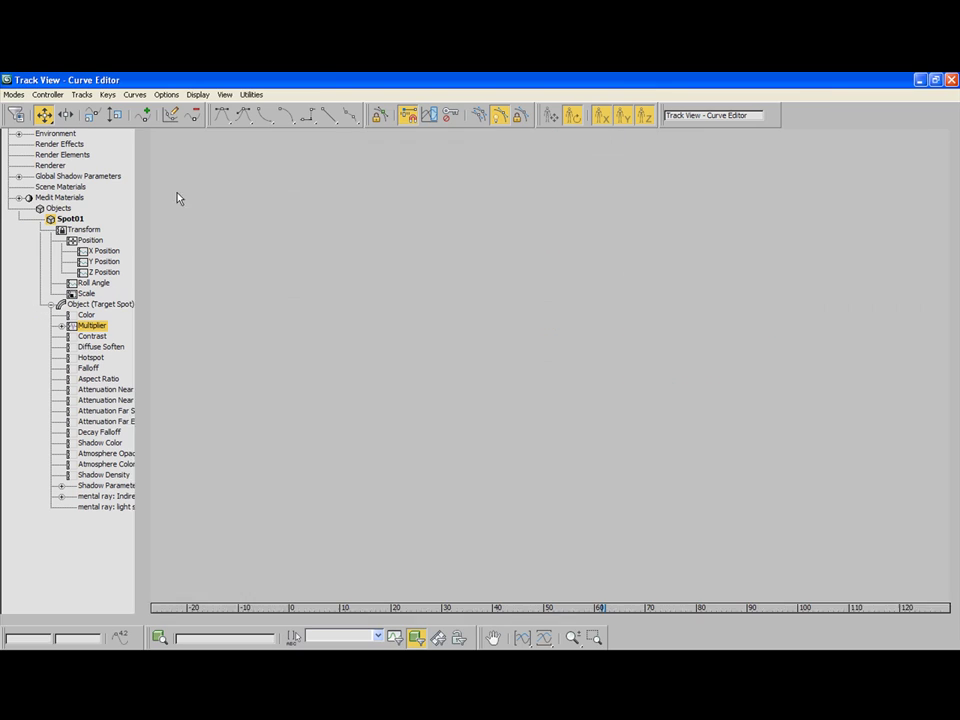
Choose Float Limit in the Assign Float Controller list for the Multiplier track
{"action": "right_click", "coordinate": [96, 333]}
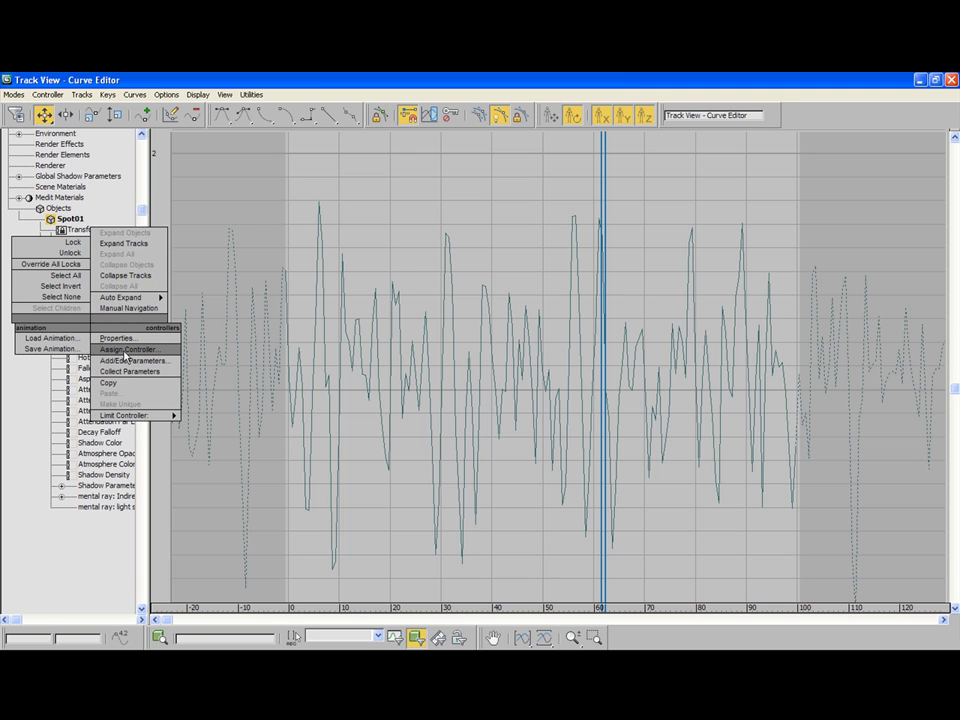
{"action": "left_click", "coordinate": [128, 350]}
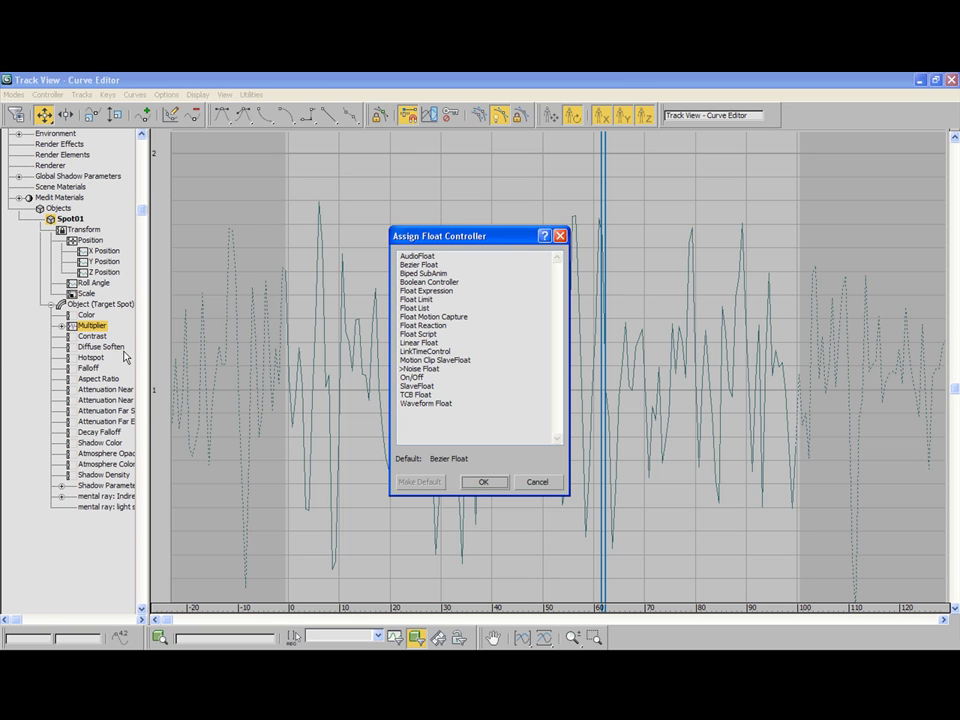
{"action": "left_click", "coordinate": [423, 300]}
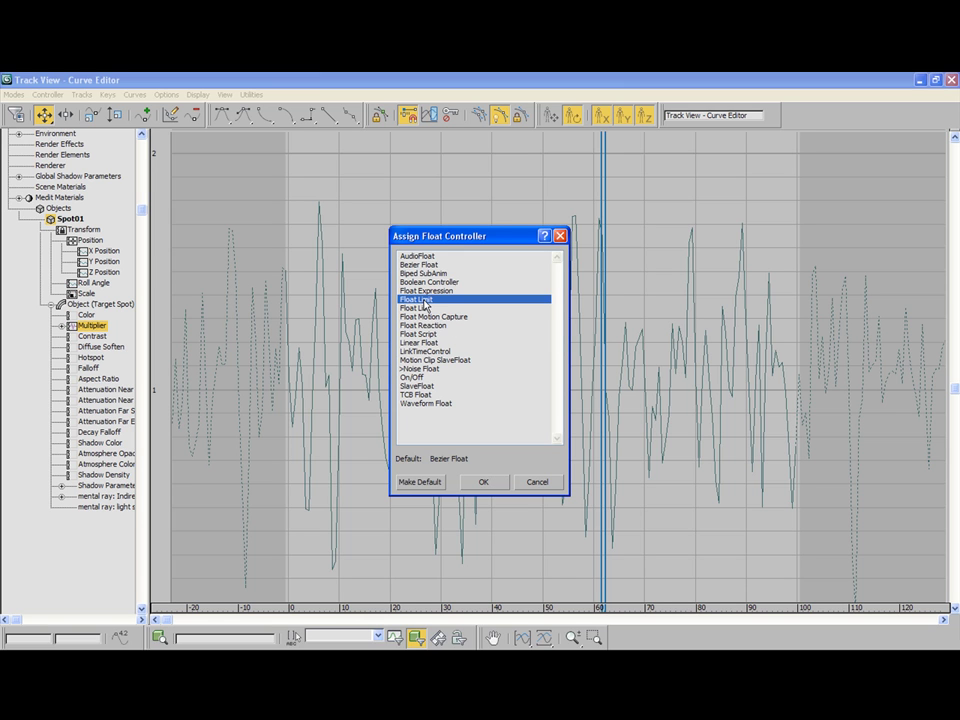
Confirm the Float Limit assignment and set its Upper Limit to 8
{"action": "left_click", "coordinate": [485, 483]}
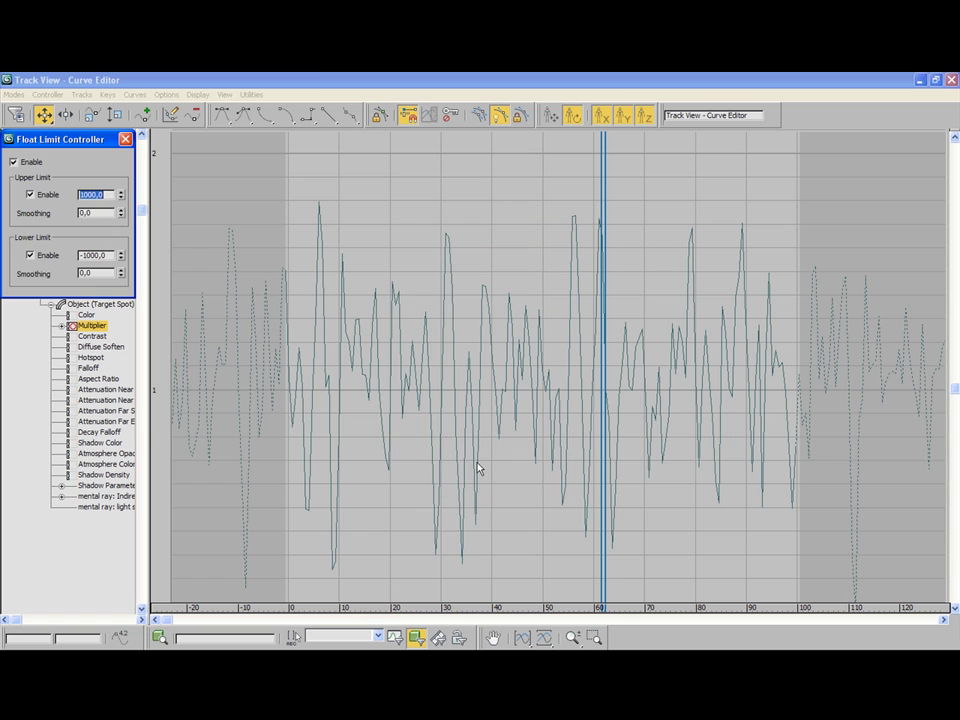
{"action": "left_click_drag", "start_coordinate": [40, 104], "coordinate": [143, 137]}
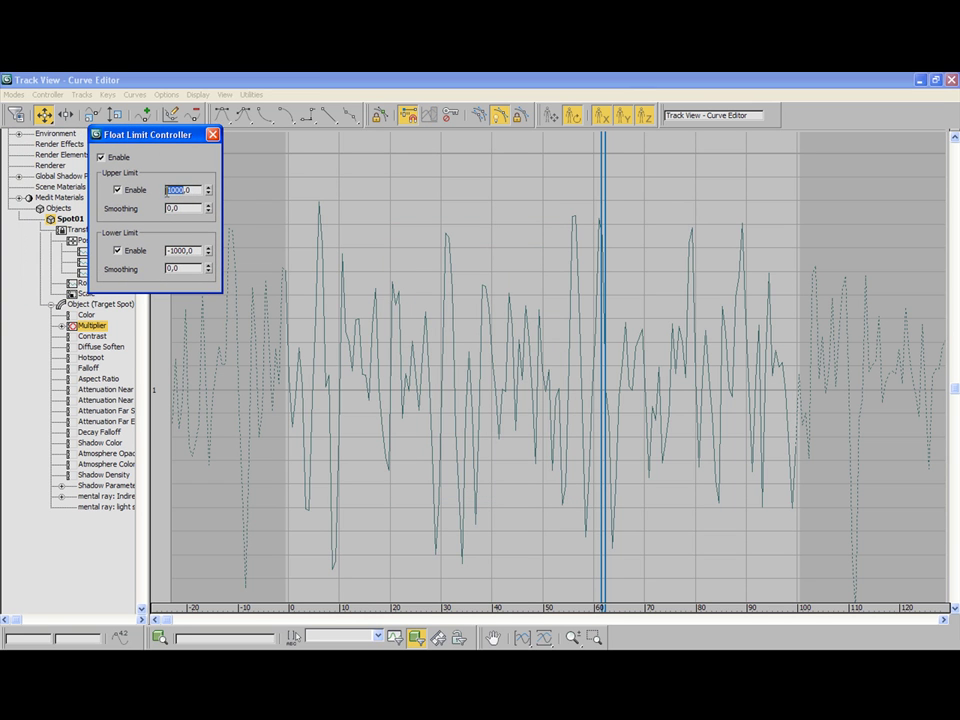
{"action": "type", "text": "8"}
{"action": "left_click", "coordinate": [164, 250]}
{"action": "scroll", "coordinate": [225, 407], "scroll_direction": "down", "scroll_amount": 5}
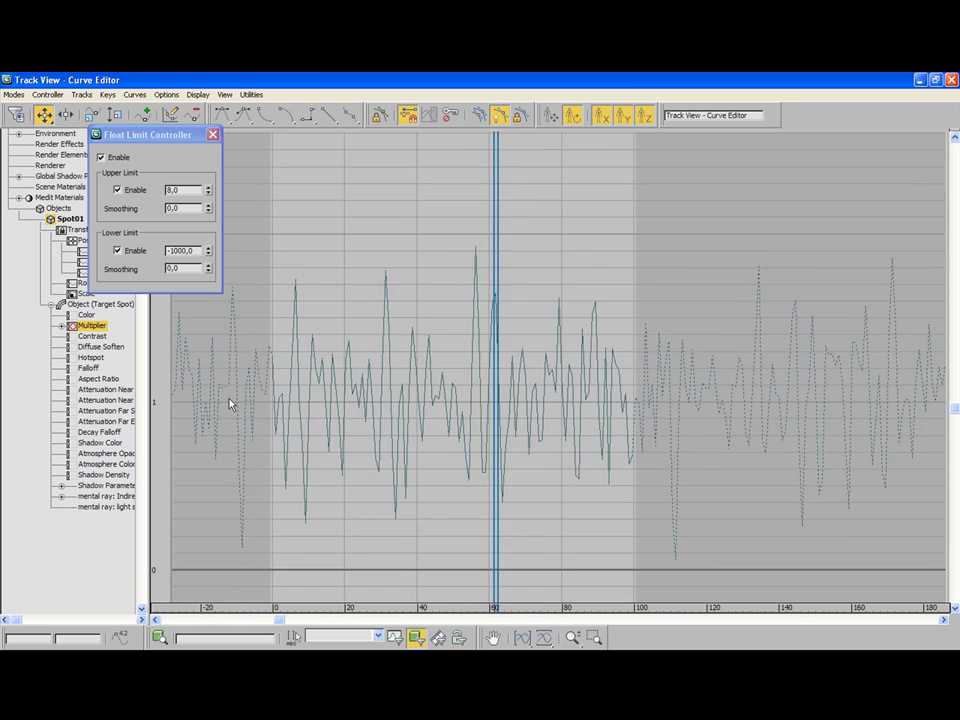
{"action": "scroll", "coordinate": [215, 407], "scroll_direction": "down", "scroll_amount": 2}
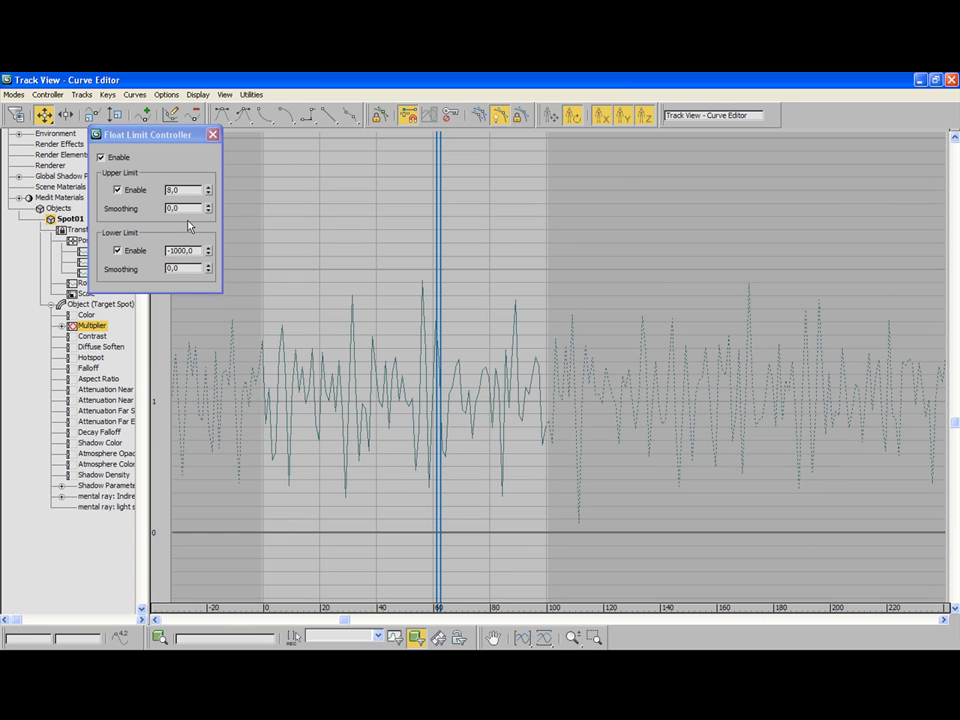
{"action": "double_click", "coordinate": [171, 208]}
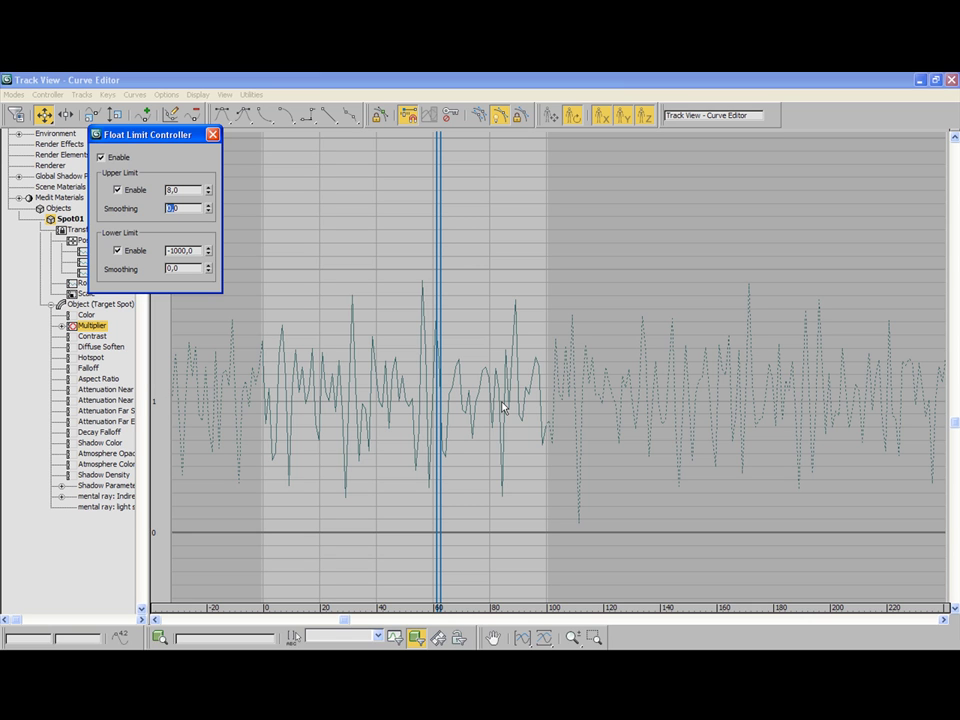
Set the Lower Limit to 1, keeping its smoothing at 0
{"action": "left_click", "coordinate": [130, 190]}
{"action": "left_click_drag", "start_coordinate": [166, 250], "coordinate": [186, 249]}
{"action": "type", "text": "1"}
{"action": "key", "text": "Return"}
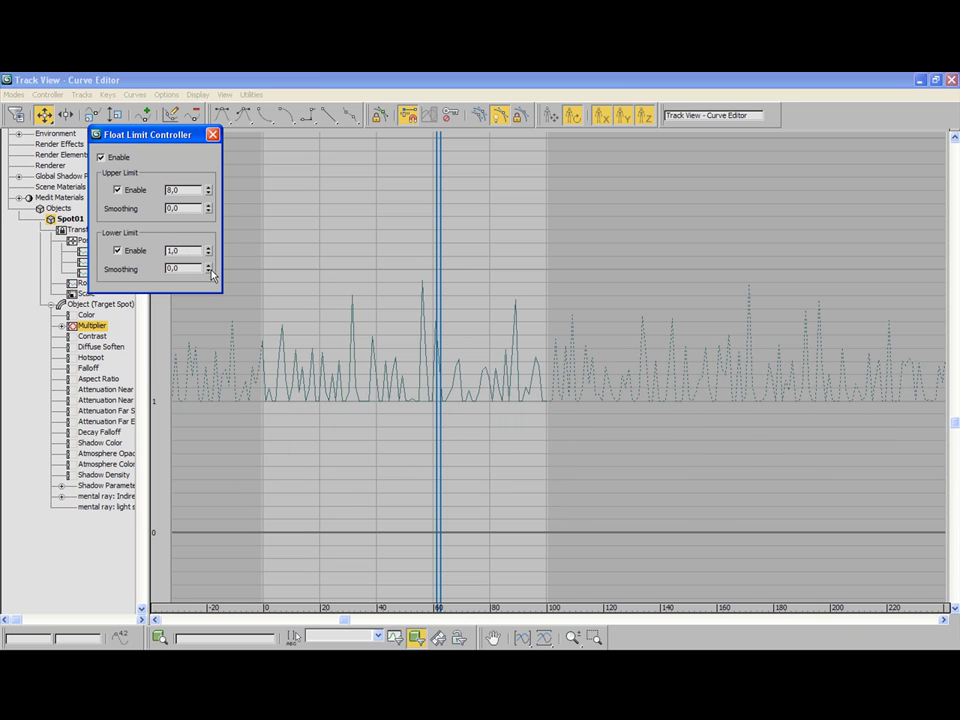
{"action": "left_click_drag", "start_coordinate": [211, 275], "coordinate": [208, 273]}
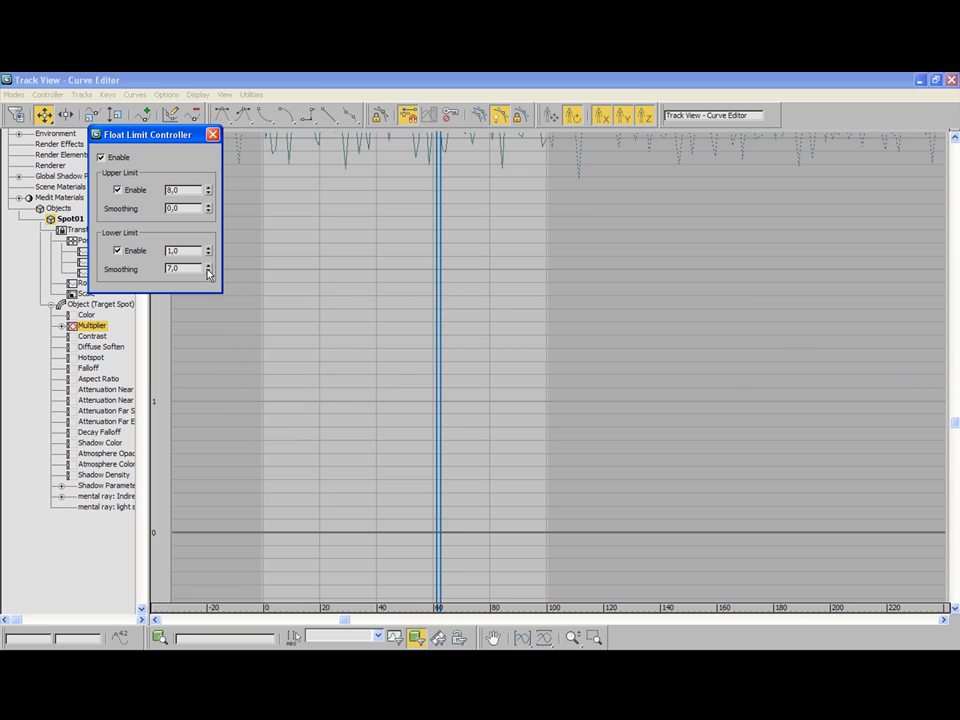
{"action": "right_click", "coordinate": [209, 271]}
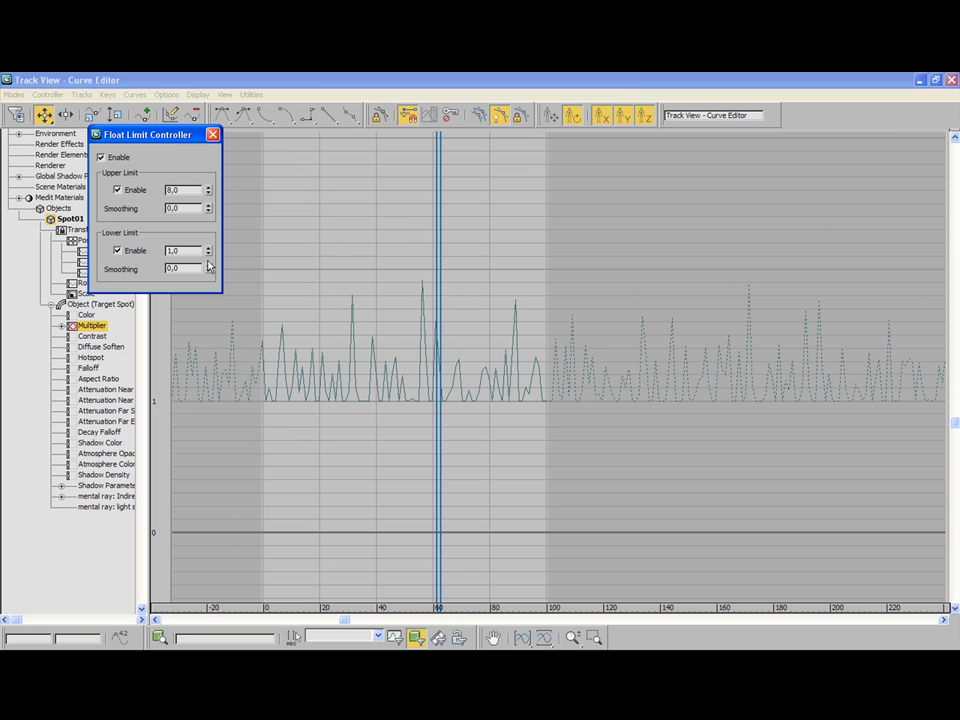
Move the Float Limit Controller below the curve and close it
{"action": "left_click_drag", "start_coordinate": [170, 137], "coordinate": [239, 144]}
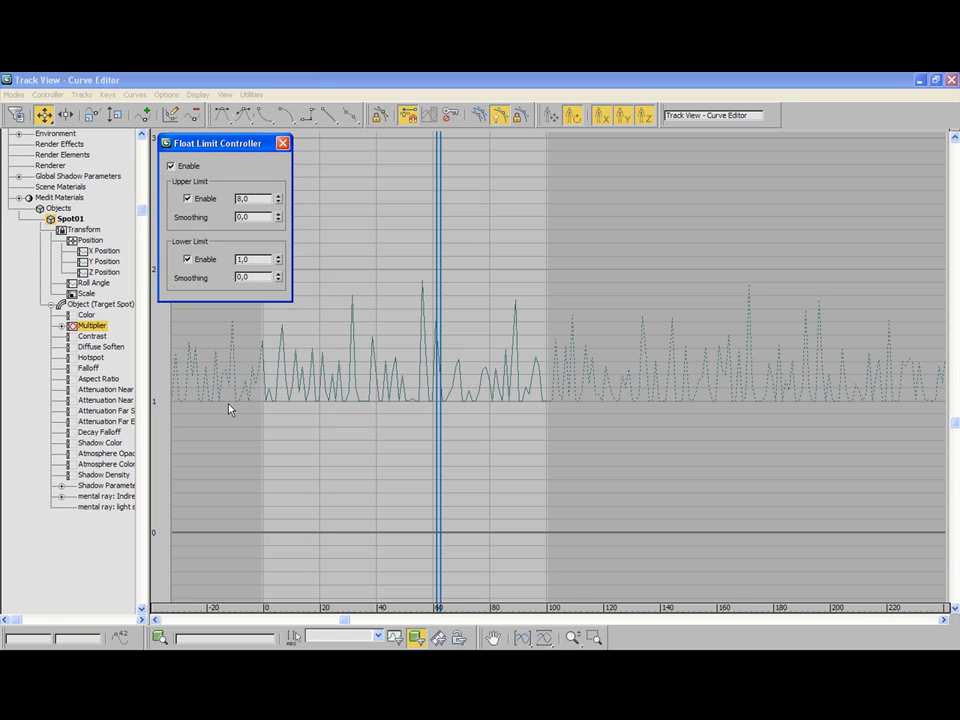
{"action": "left_click_drag", "start_coordinate": [250, 143], "coordinate": [370, 381]}
{"action": "scroll", "coordinate": [430, 285], "scroll_direction": "down", "scroll_amount": 3}
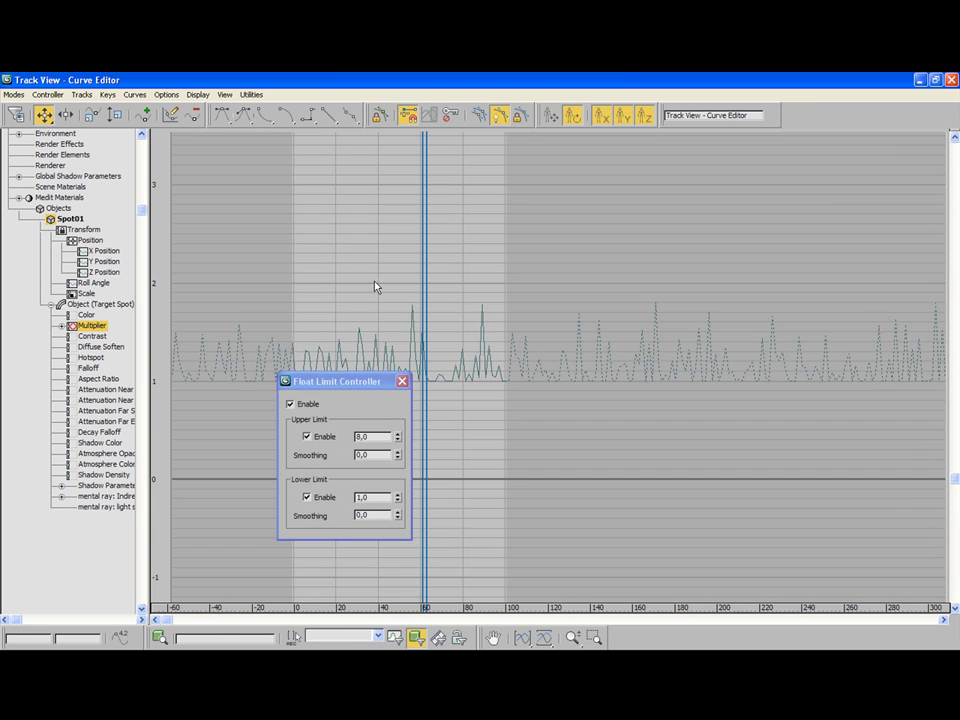
{"action": "left_click", "coordinate": [402, 381]}
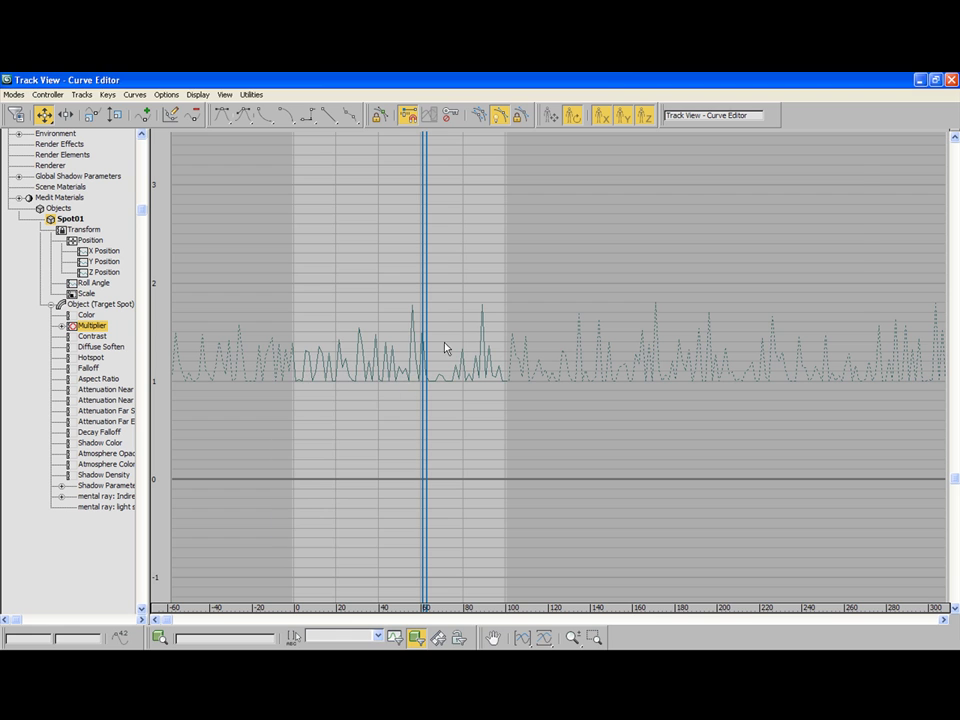
Restore the Curve Editor to reveal the viewports, scrub through the flicker, and switch to Select and Move
{"action": "left_click", "coordinate": [937, 81]}
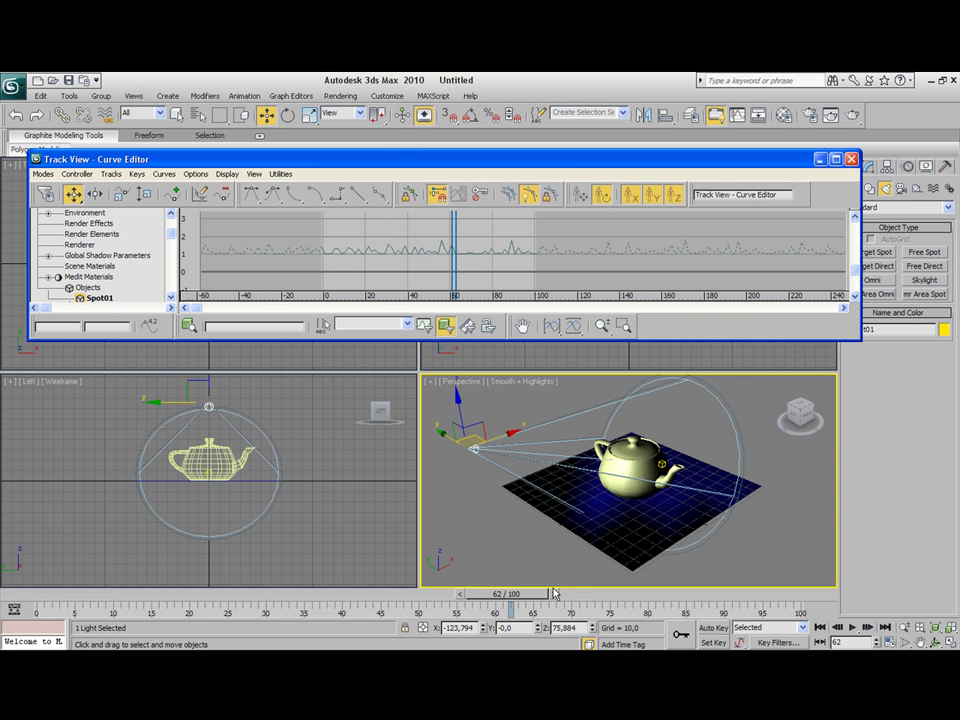
{"action": "mouse_move", "coordinate": [508, 600]}
{"action": "left_mouse_down"}
{"action": "mouse_move", "coordinate": [390, 600]}
{"action": "mouse_move", "coordinate": [745, 586]}
{"action": "left_mouse_up"}
{"action": "key", "text": "w"}
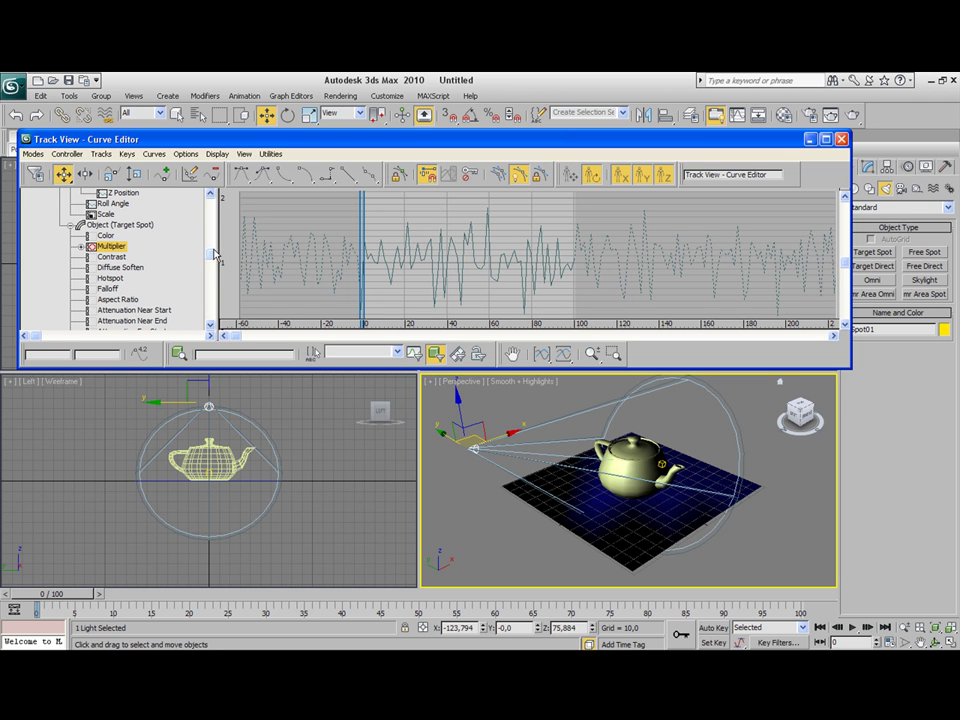
Review the Multiplier's Float Limit settings through its Properties, then close them
{"action": "right_click", "coordinate": [108, 251]}
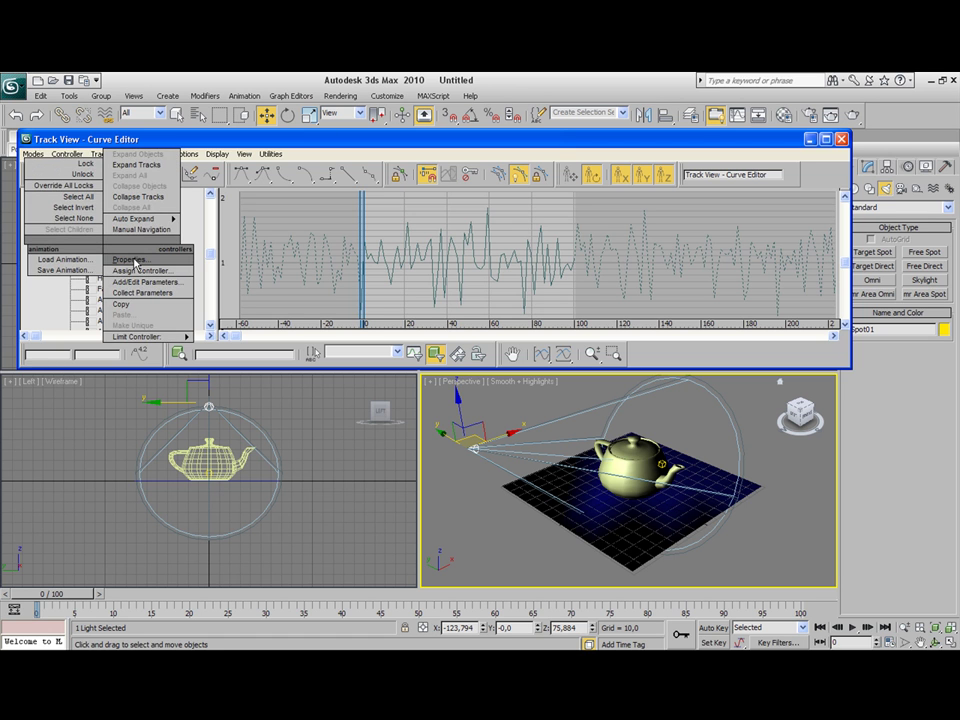
{"action": "left_click", "coordinate": [150, 261]}
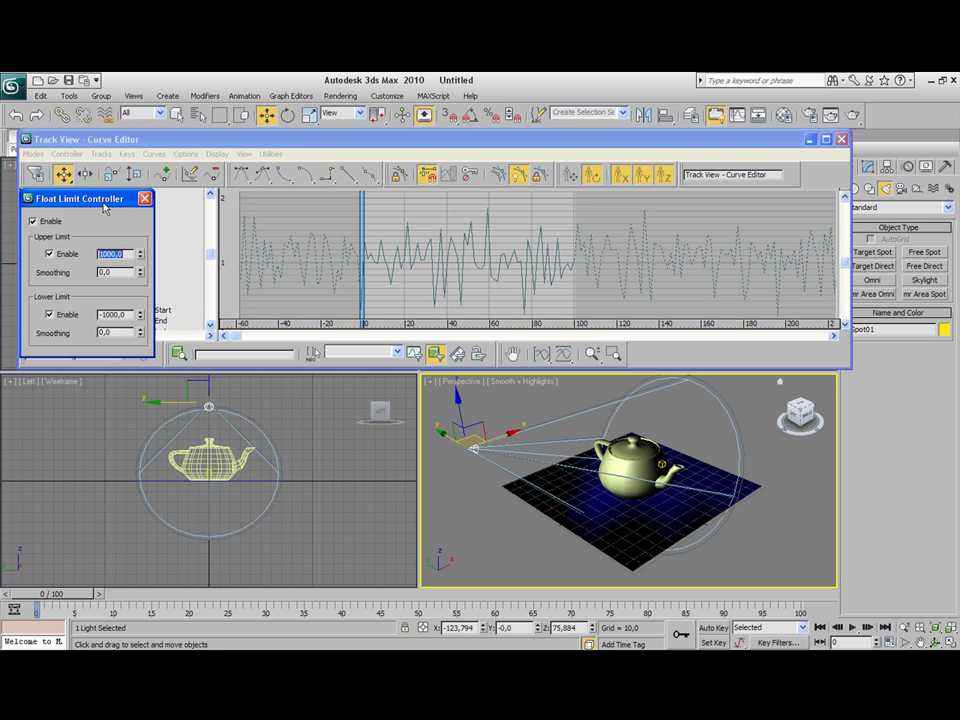
{"action": "mouse_move", "coordinate": [110, 198]}
{"action": "left_mouse_down"}
{"action": "mouse_move", "coordinate": [128, 207]}
{"action": "mouse_move", "coordinate": [113, 201]}
{"action": "left_mouse_up"}
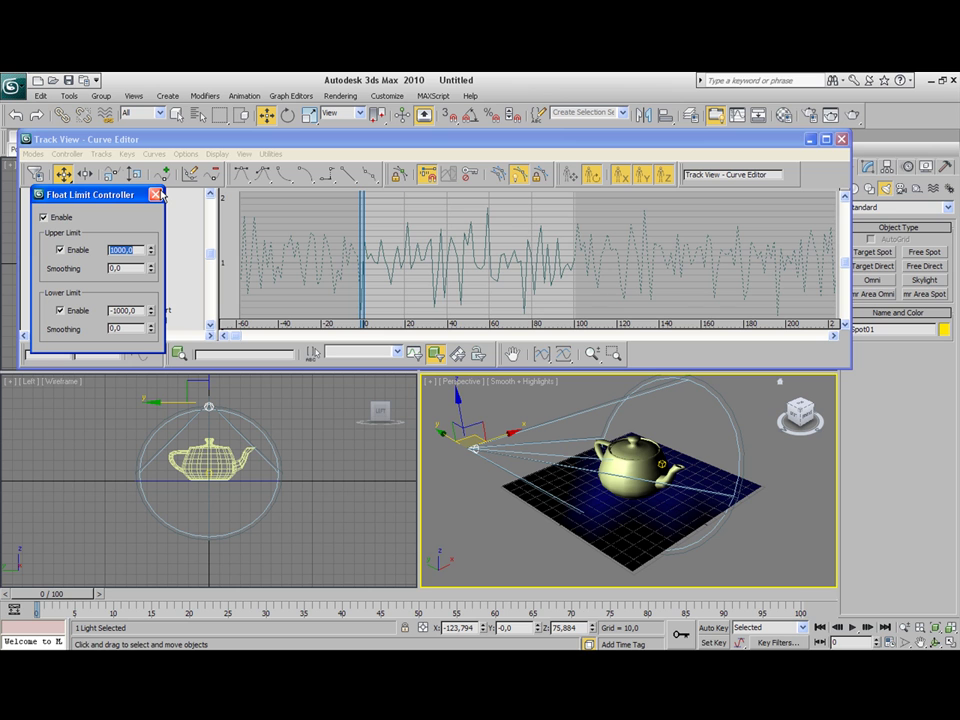
{"action": "left_click", "coordinate": [156, 194]}
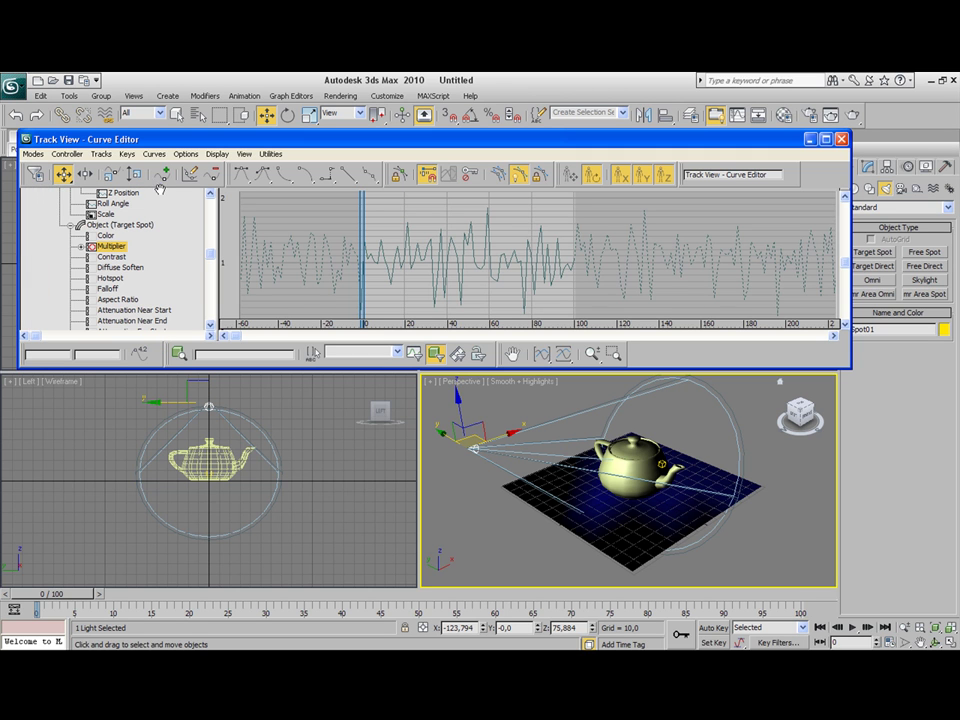
Expand Multiplier, check the Limited Controller: Noise Float settings, and move to frame 91
{"action": "left_click", "coordinate": [81, 247]}
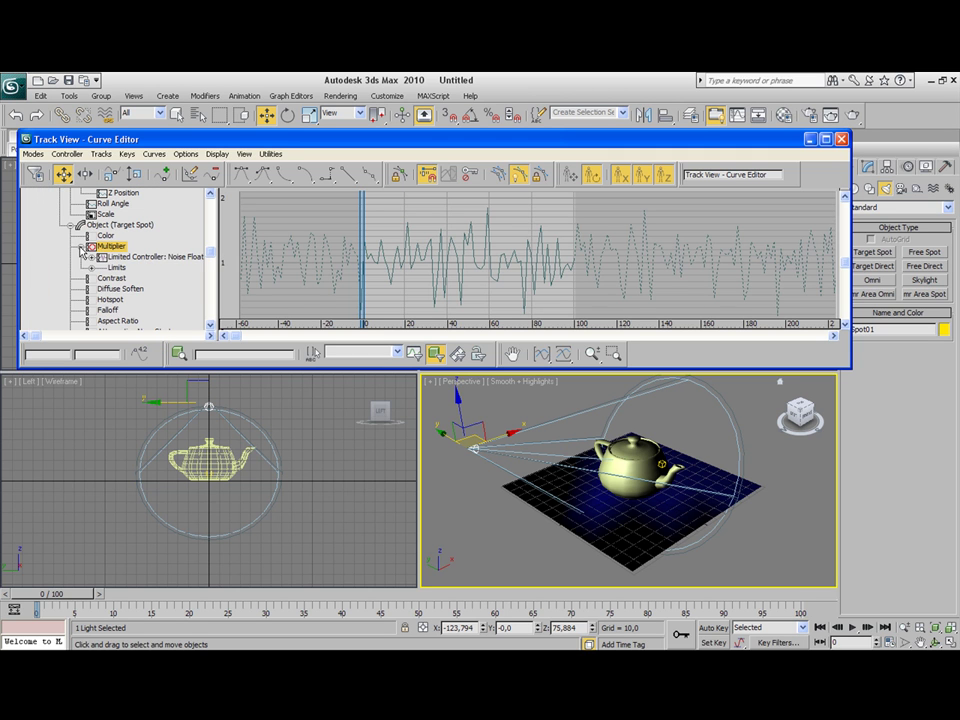
{"action": "left_click", "coordinate": [138, 258]}
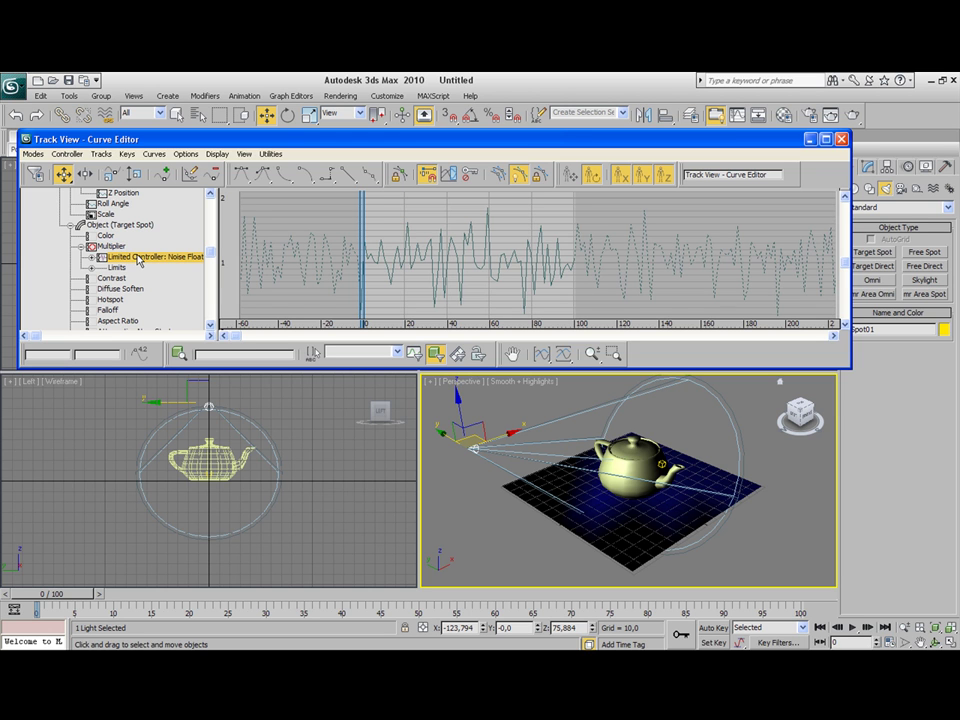
{"action": "right_click", "coordinate": [138, 258]}
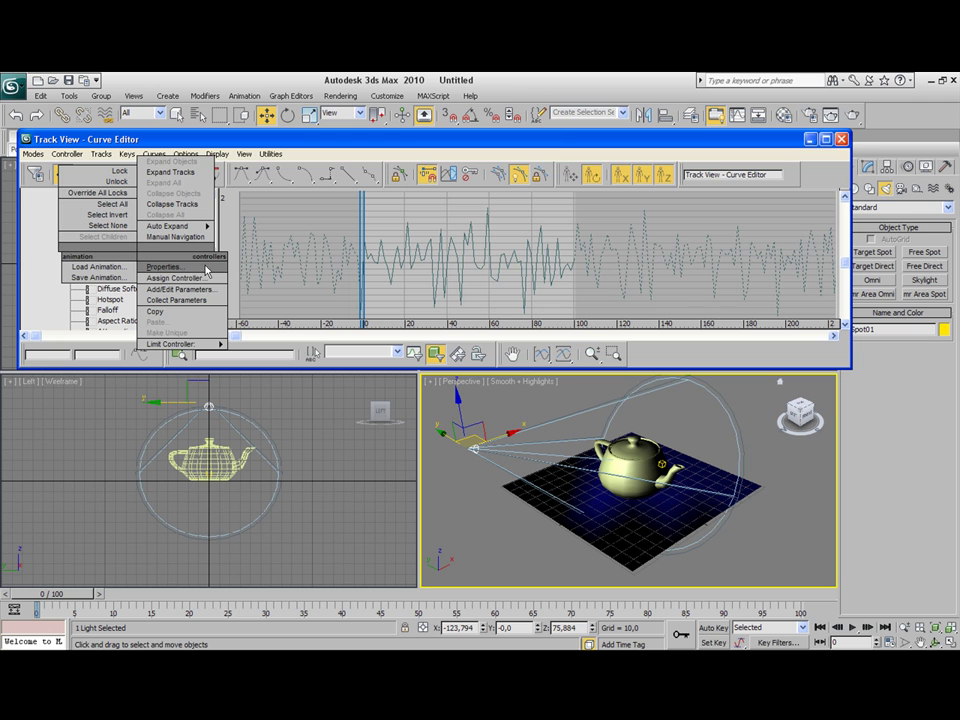
{"action": "left_click", "coordinate": [212, 269]}
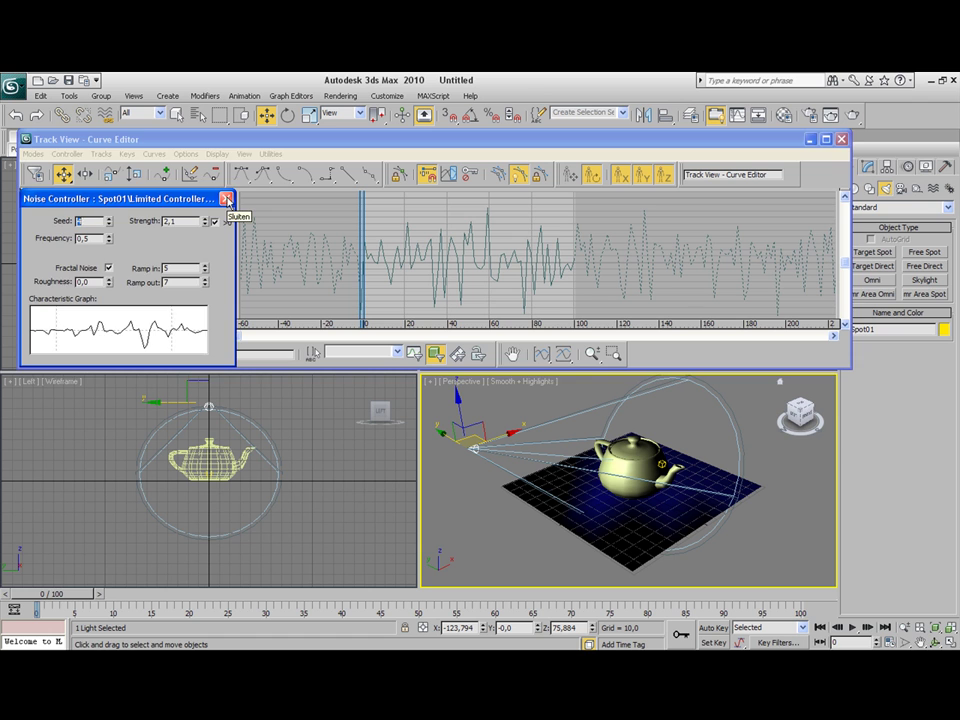
{"action": "left_click", "coordinate": [227, 199]}
{"action": "left_click", "coordinate": [555, 323]}
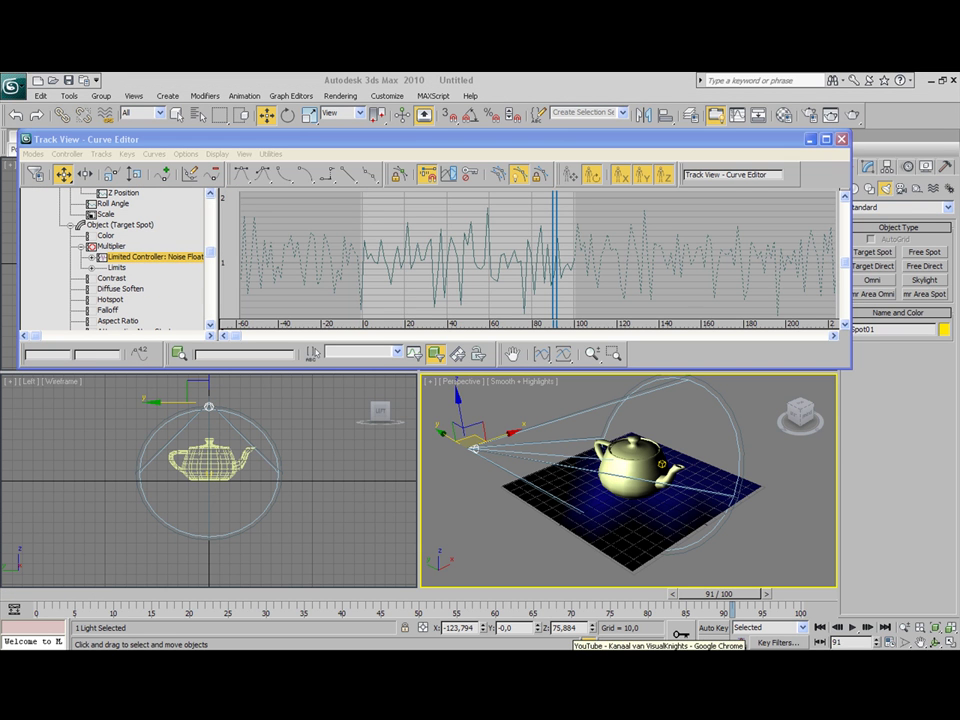
Resume the YouTube video 'The bloody hallway' in Chrome and let the flickering hallway clip play to the end
{"action": "left_click", "coordinate": [580, 650]}
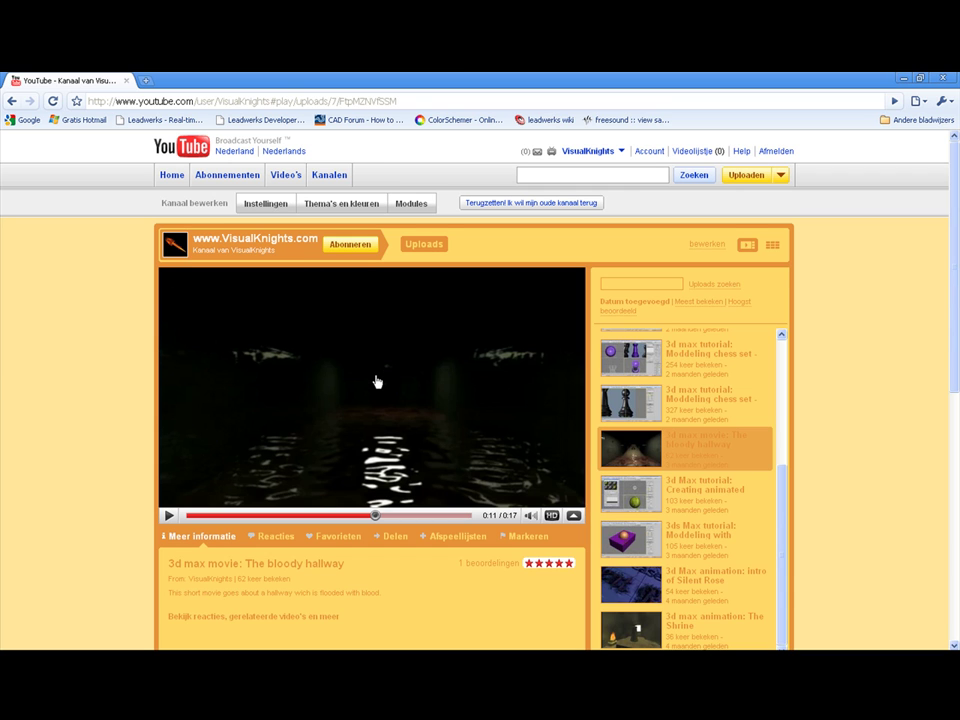
{"action": "left_click", "coordinate": [169, 517]}
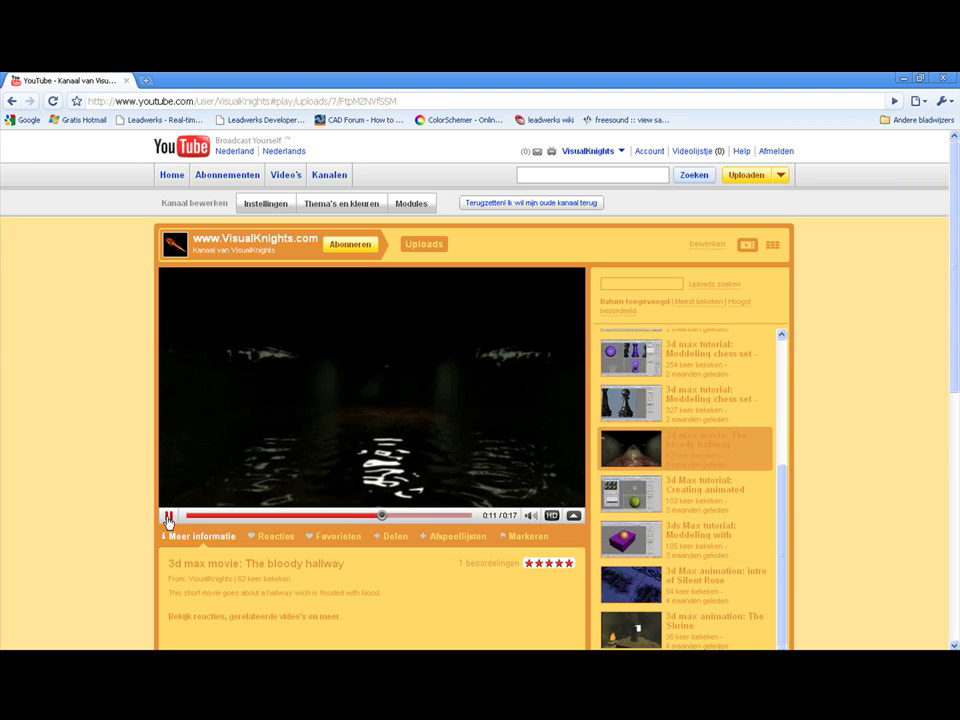